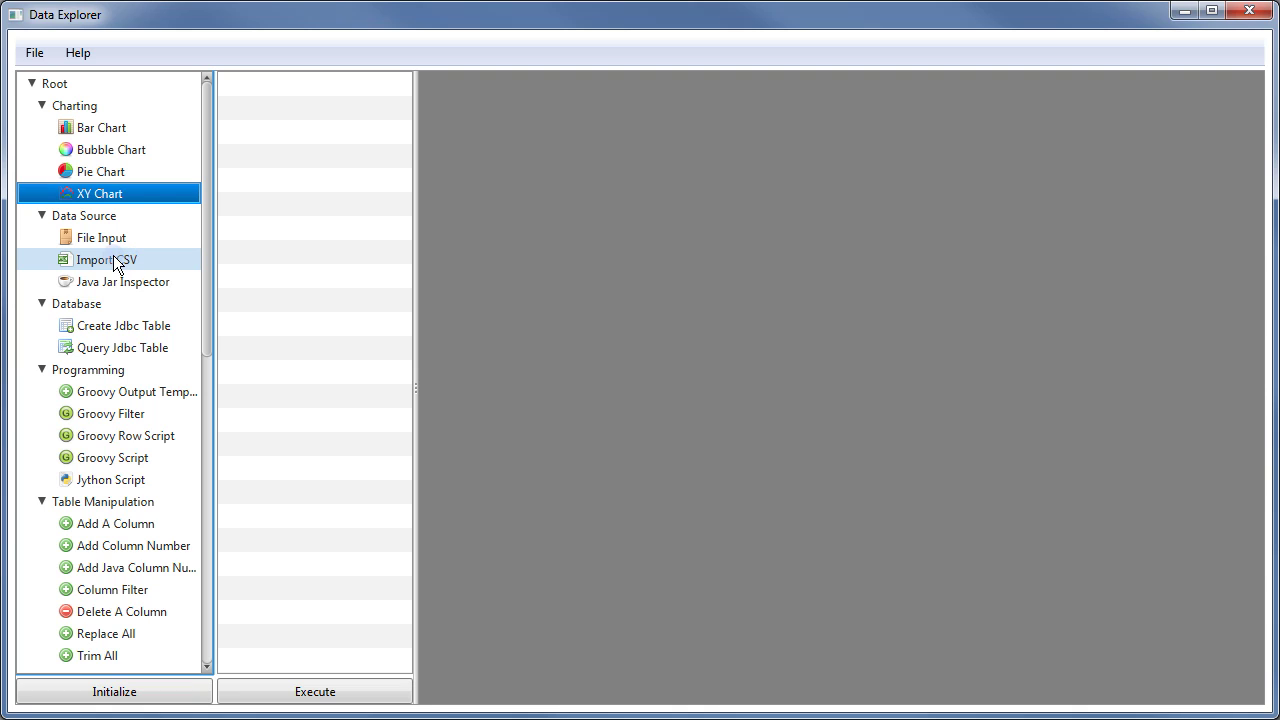
{"action": "left_click_drag", "start_coordinate": [113, 258], "coordinate": [346, 273]}
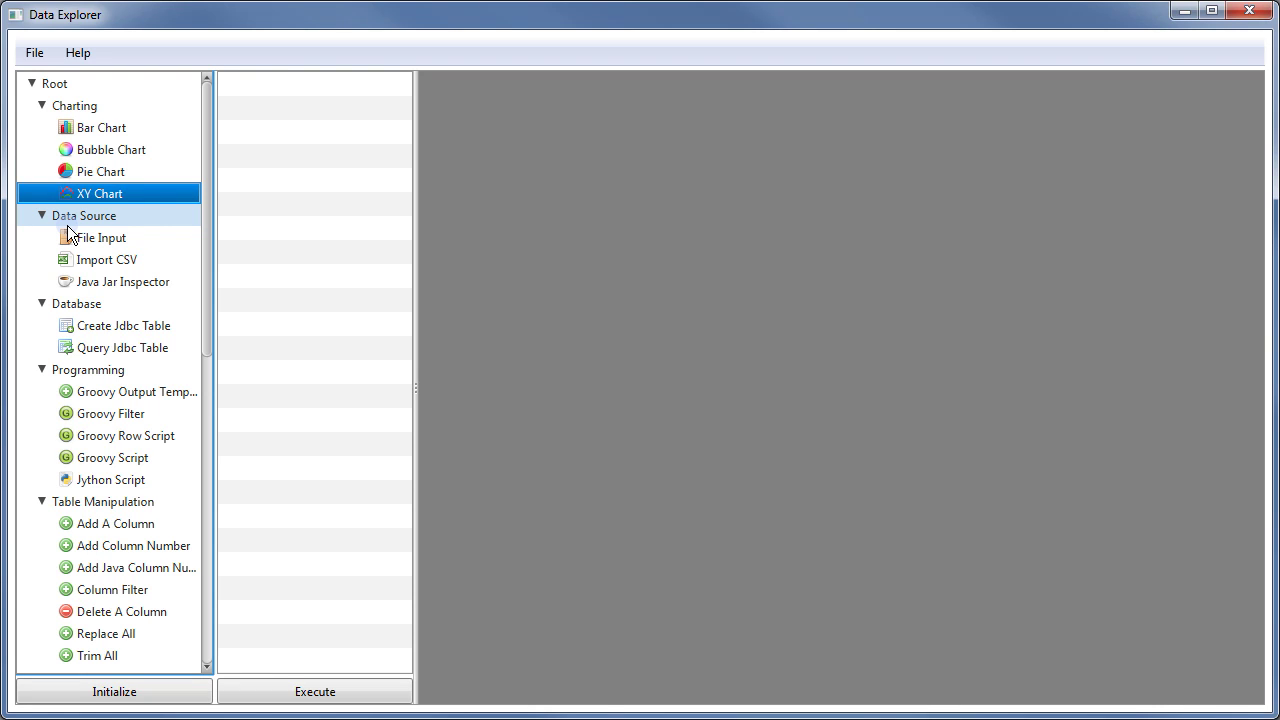
{"action": "left_click_drag", "start_coordinate": [176, 153], "coordinate": [278, 212]}
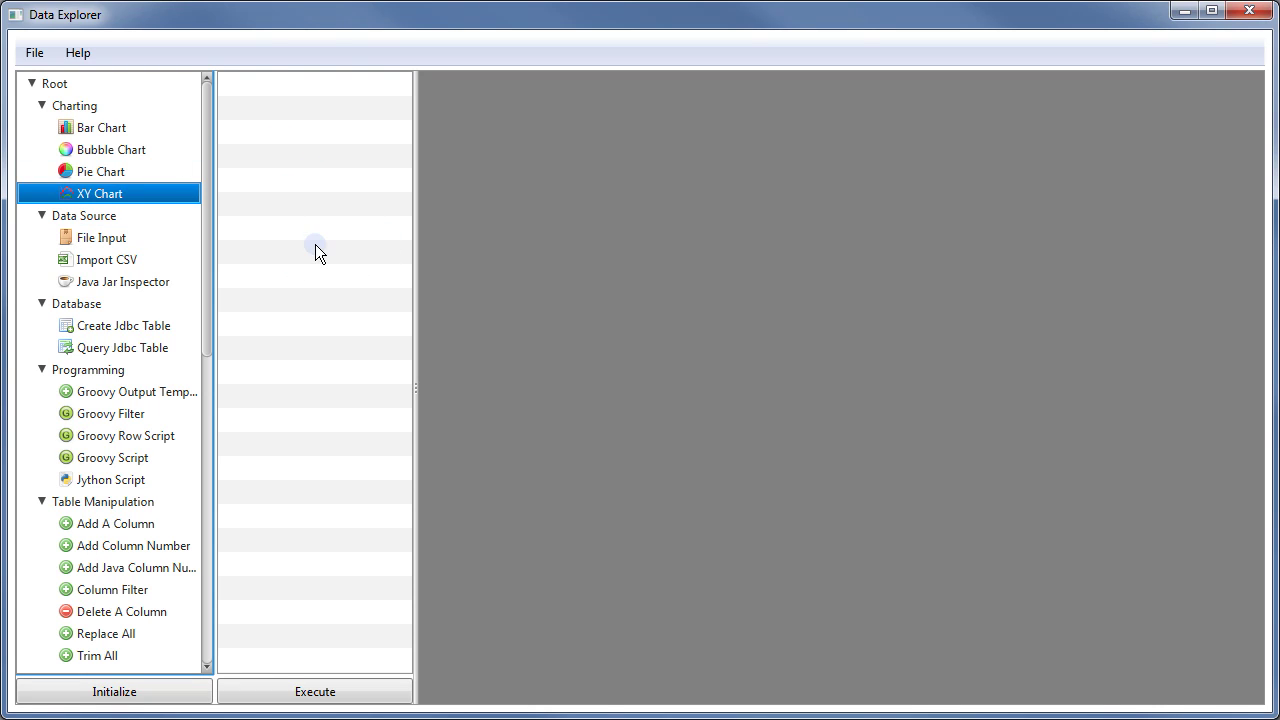
- Add an Import CSV task to the empty workflow and open its configuration
{"action": "left_click", "coordinate": [106, 262]}
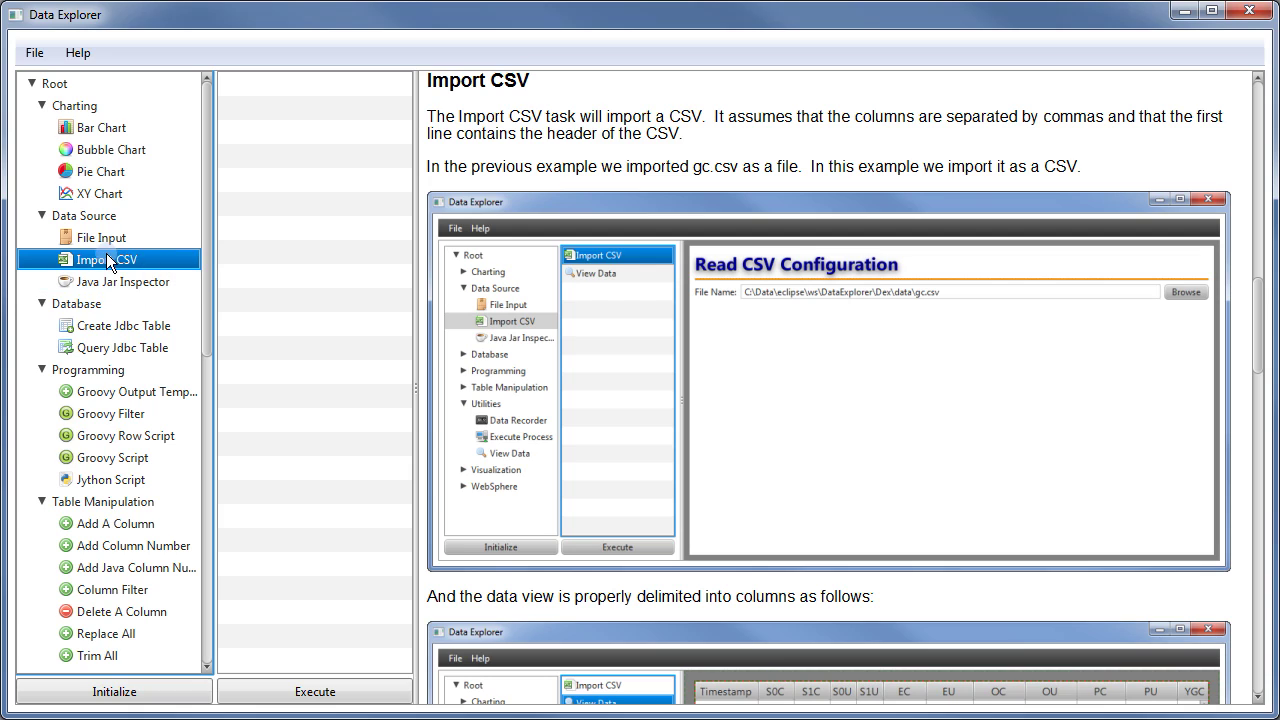
{"action": "left_click_drag", "start_coordinate": [97, 263], "coordinate": [288, 172]}
{"action": "left_click", "coordinate": [292, 84]}
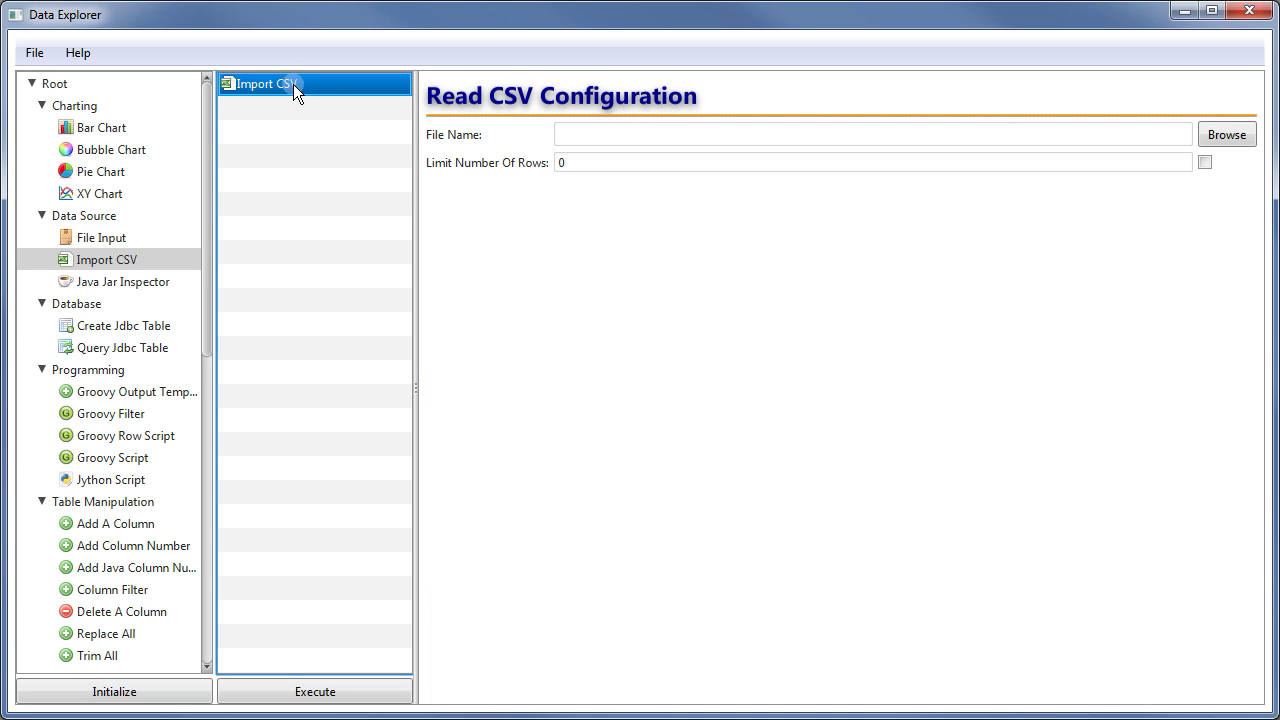
- Set the gc CSV file from the Dex data folder as the Import CSV task's input file
{"action": "left_click", "coordinate": [763, 305]}
{"action": "left_click", "coordinate": [1234, 136]}
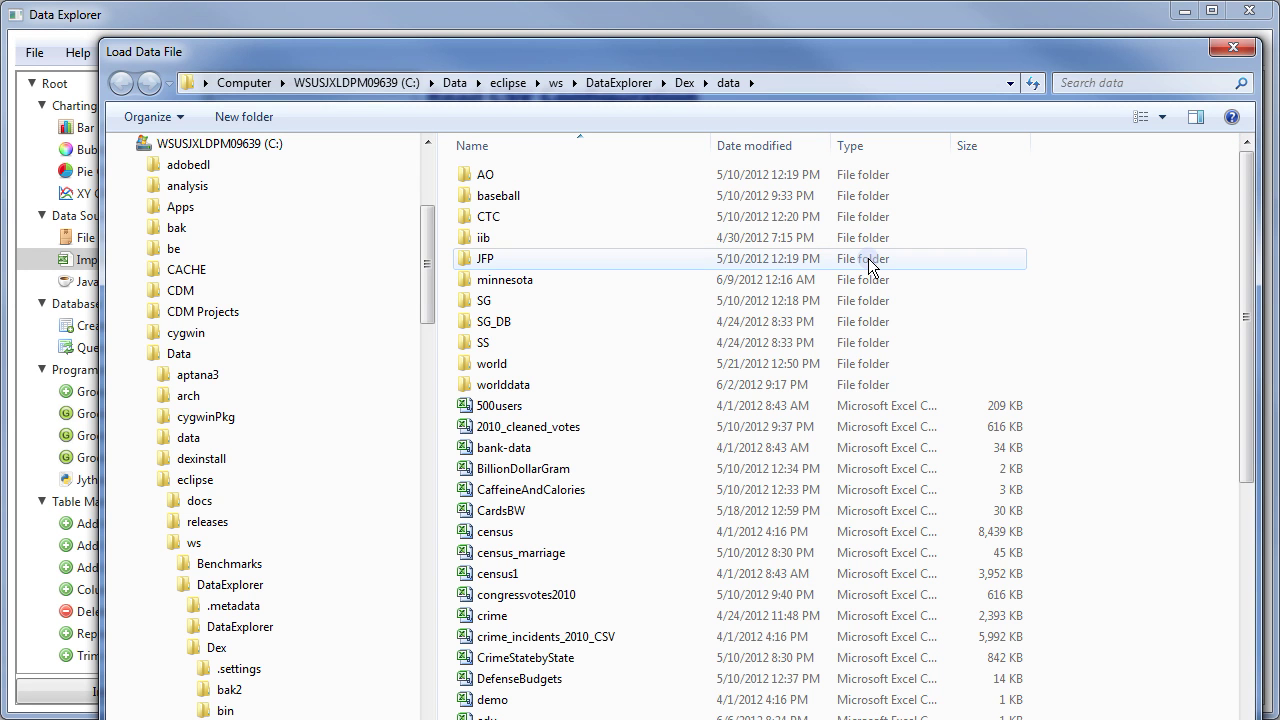
{"action": "left_click_drag", "start_coordinate": [1268, 318], "coordinate": [1276, 543]}
{"action": "left_click", "coordinate": [517, 402]}
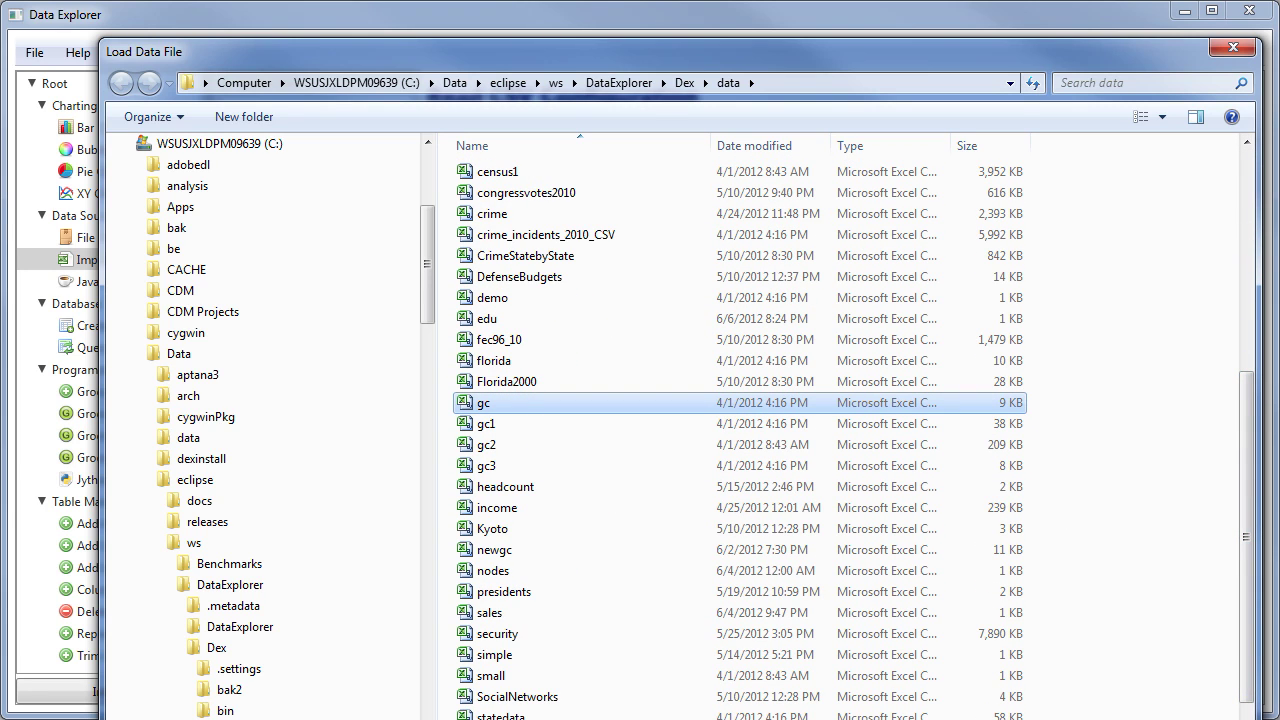
{"action": "double_click", "coordinate": [540, 397]}
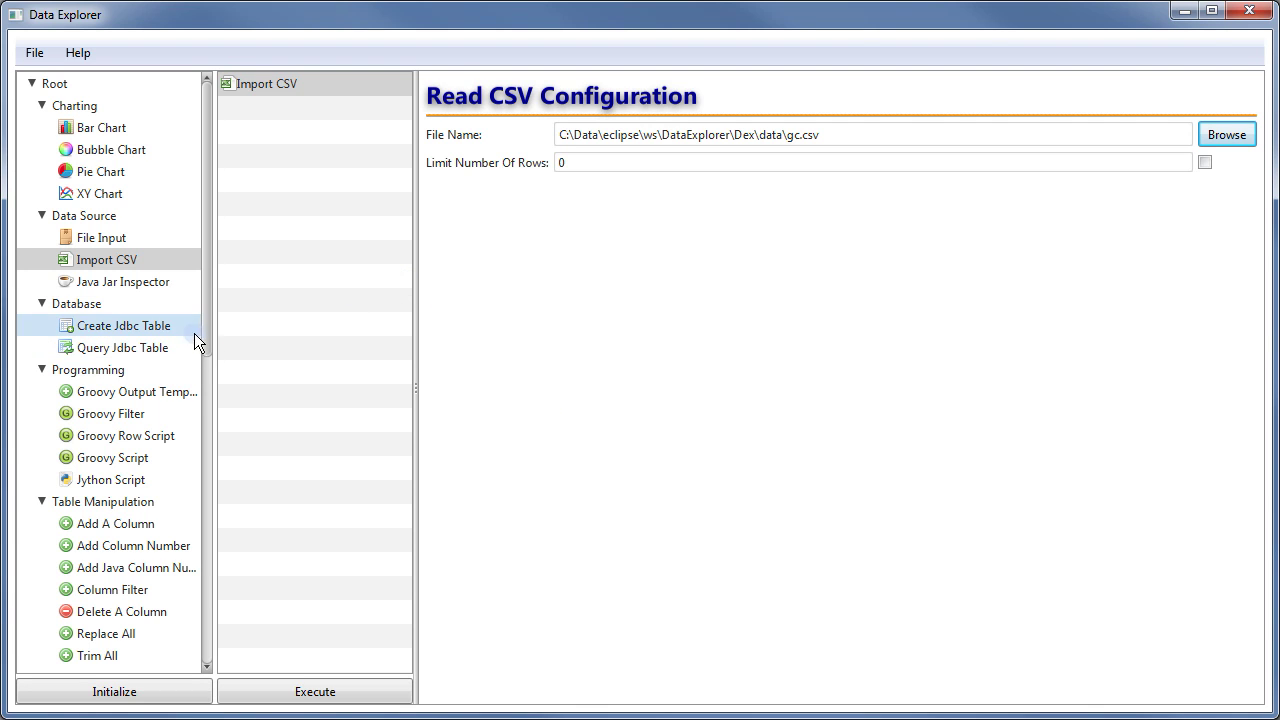
- Add a View Data task below Import CSV in the workflow and open its data table
{"action": "left_click_drag", "start_coordinate": [204, 329], "coordinate": [223, 500]}
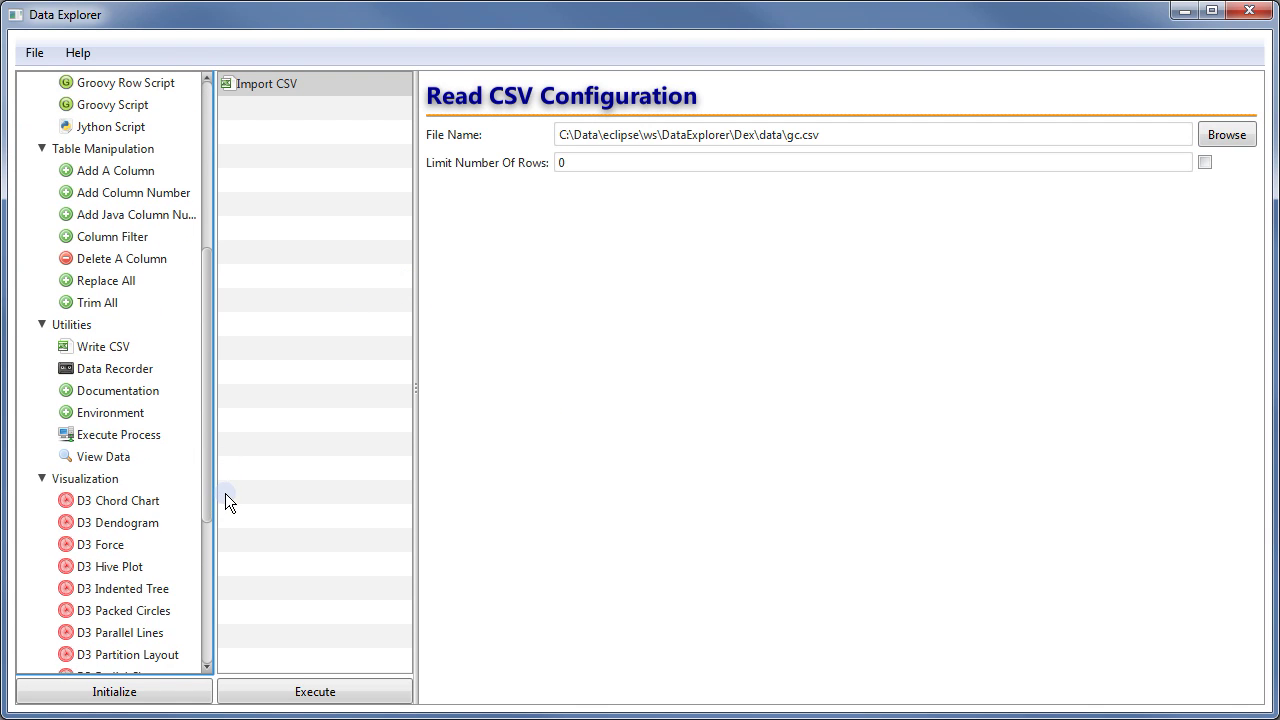
{"action": "left_click", "coordinate": [116, 458]}
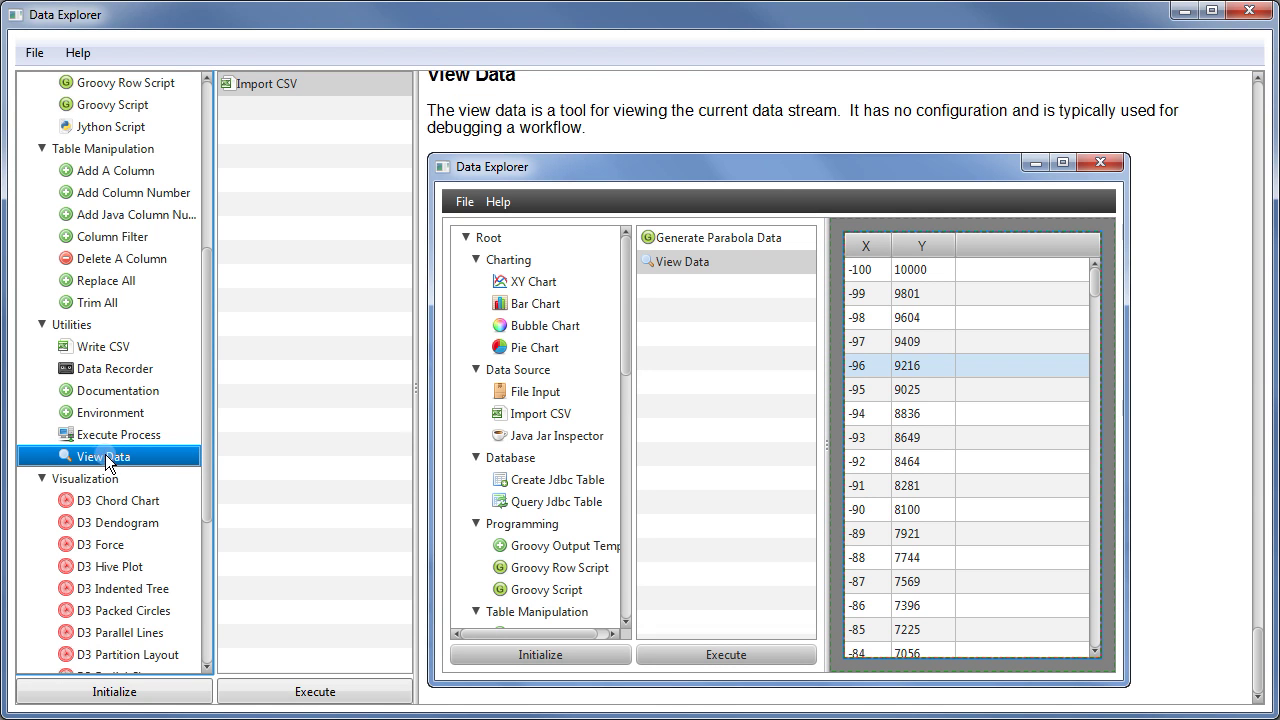
{"action": "left_click_drag", "start_coordinate": [100, 454], "coordinate": [290, 115]}
{"action": "left_click", "coordinate": [289, 106]}
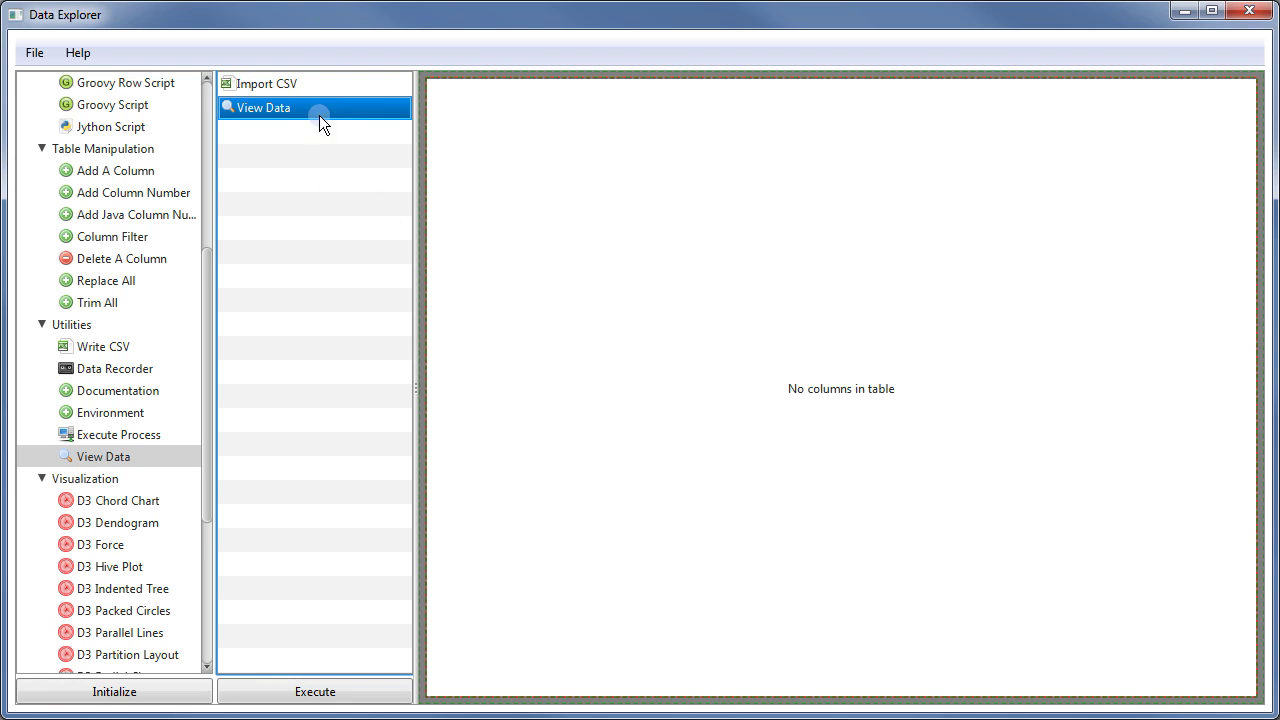
{"action": "left_click", "coordinate": [602, 184]}
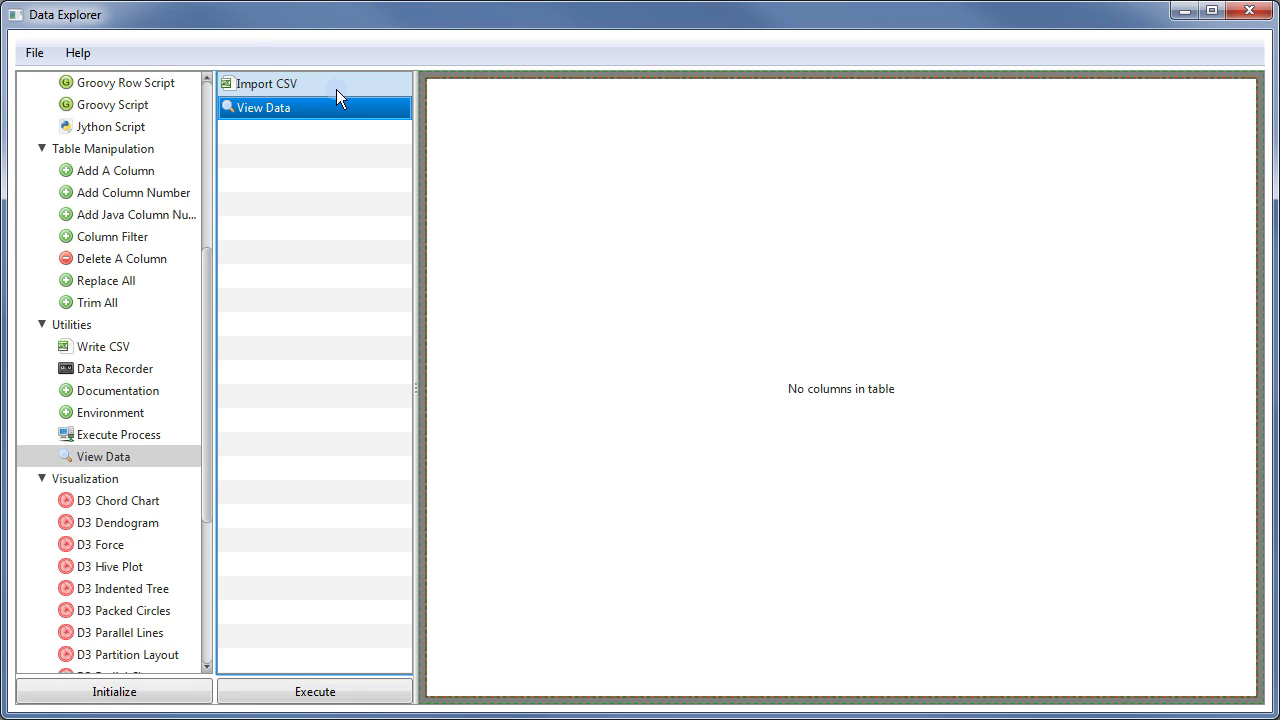
- Execute the workflow and adjust the data table's column widths, widening EU and OC and narrowing Timestamp
{"action": "left_click", "coordinate": [330, 692]}
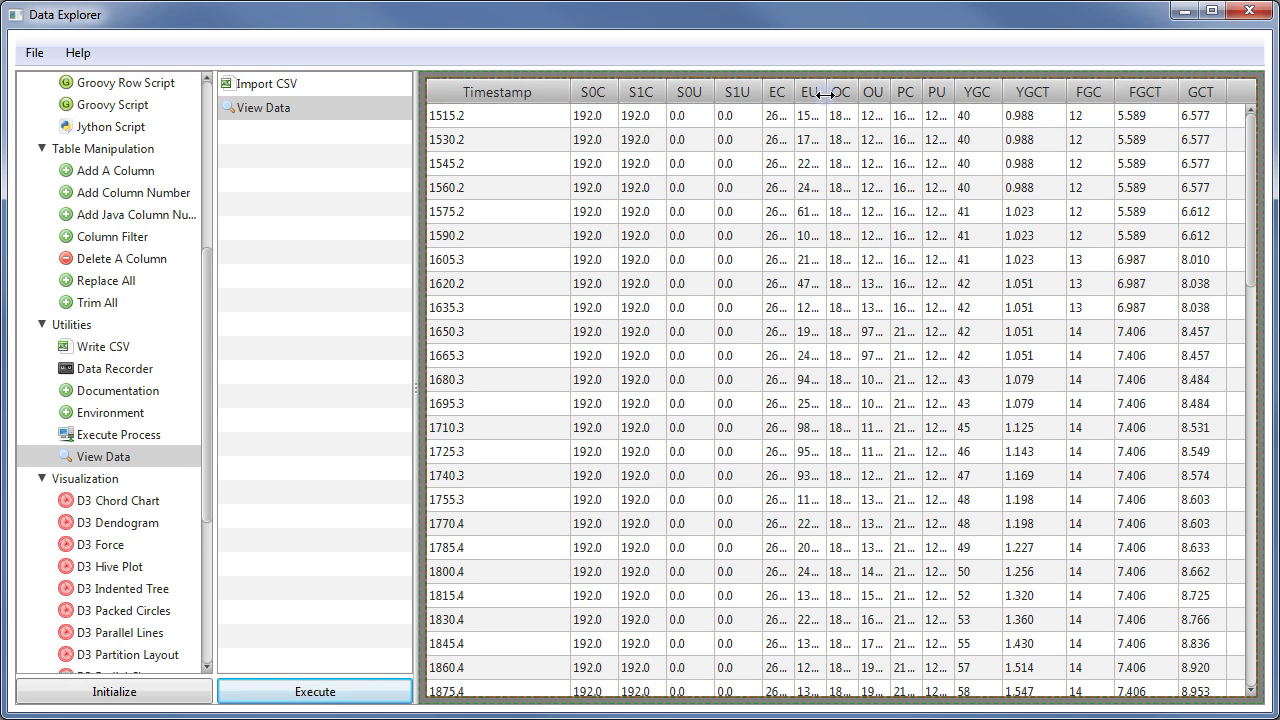
{"action": "left_click_drag", "start_coordinate": [825, 95], "coordinate": [950, 94]}
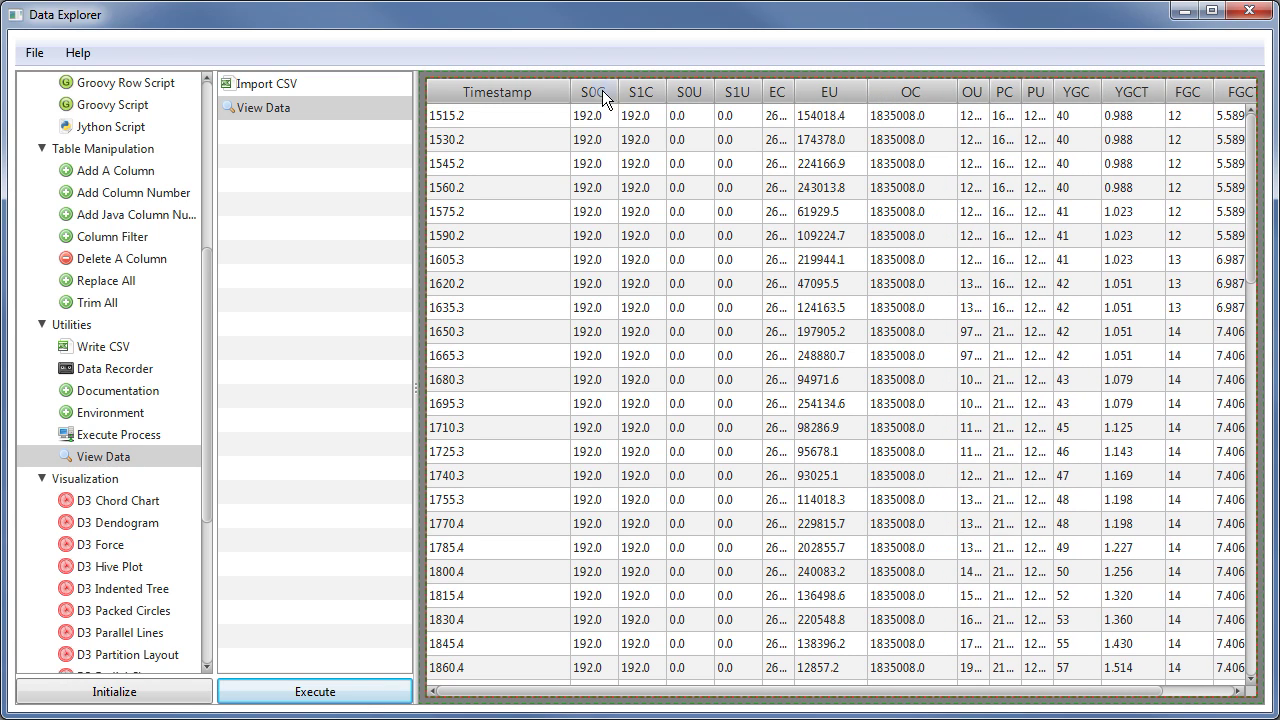
{"action": "left_click_drag", "start_coordinate": [570, 93], "coordinate": [529, 96]}
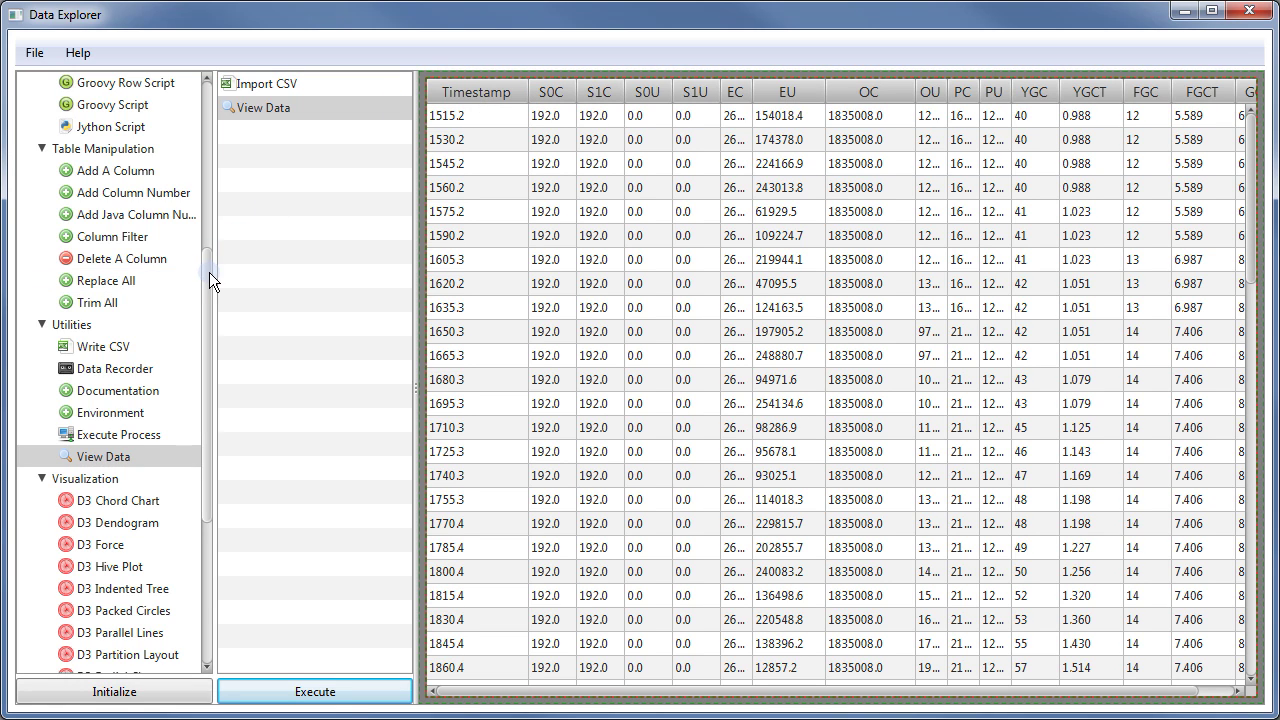
- Add an XY Chart task below View Data, open it and resize the panes so its configuration form fits
{"action": "left_click_drag", "start_coordinate": [209, 272], "coordinate": [210, 98]}
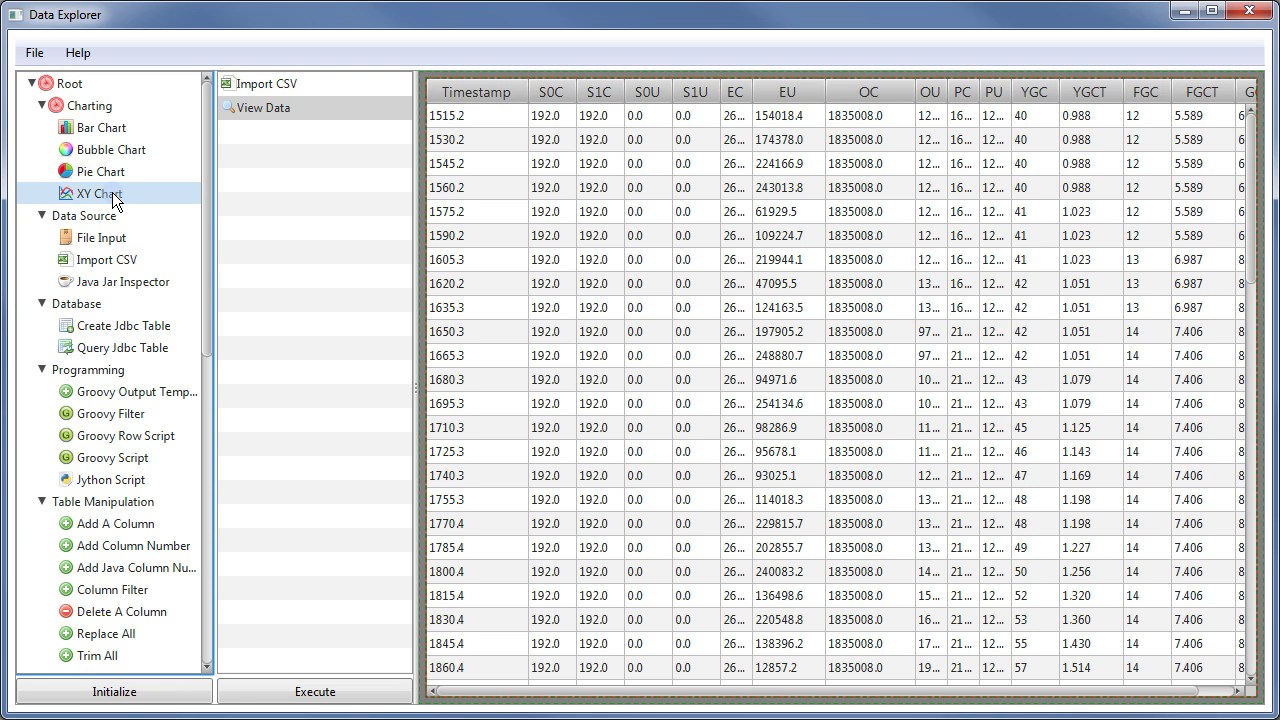
{"action": "left_click_drag", "start_coordinate": [112, 192], "coordinate": [266, 220]}
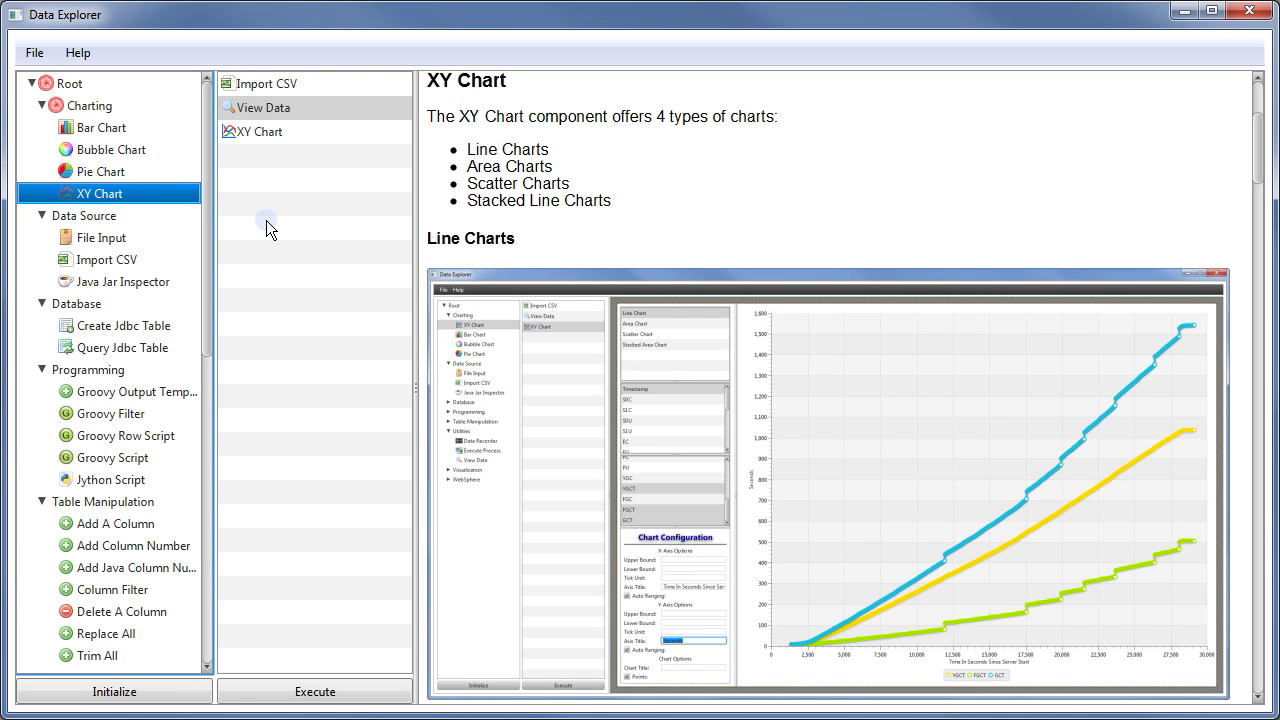
{"action": "left_click", "coordinate": [311, 140]}
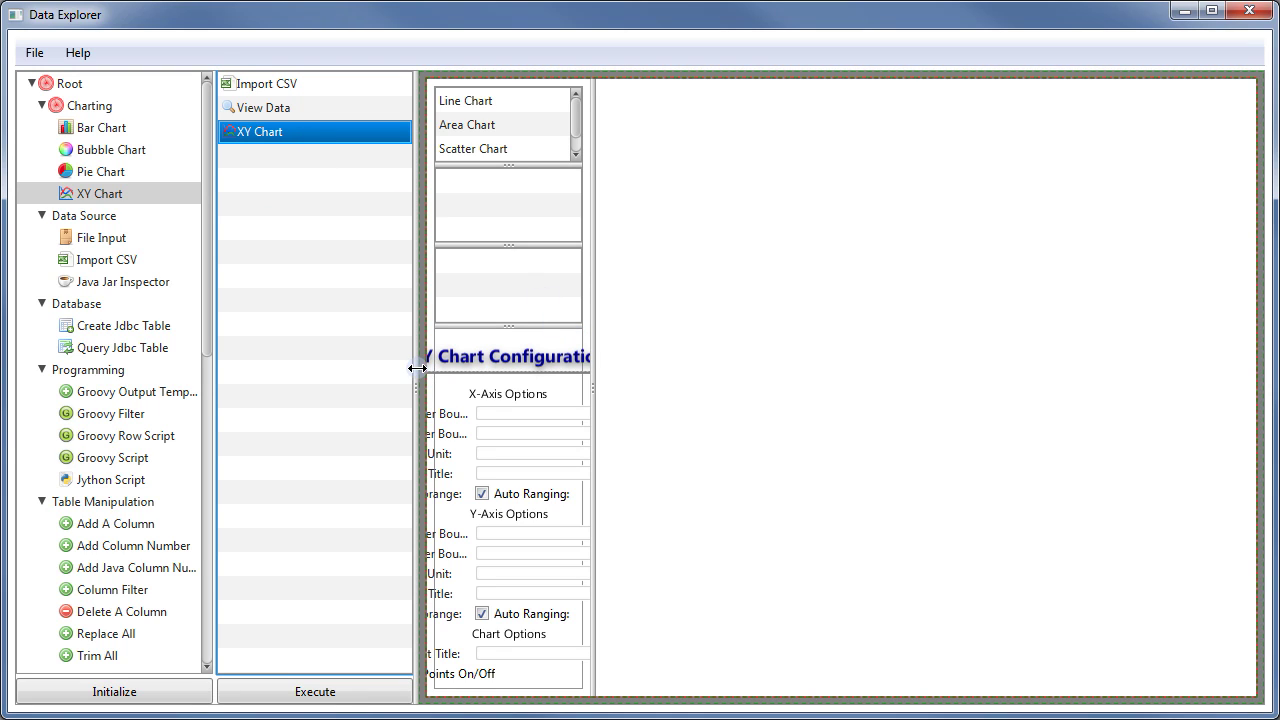
{"action": "left_click_drag", "start_coordinate": [417, 368], "coordinate": [403, 366]}
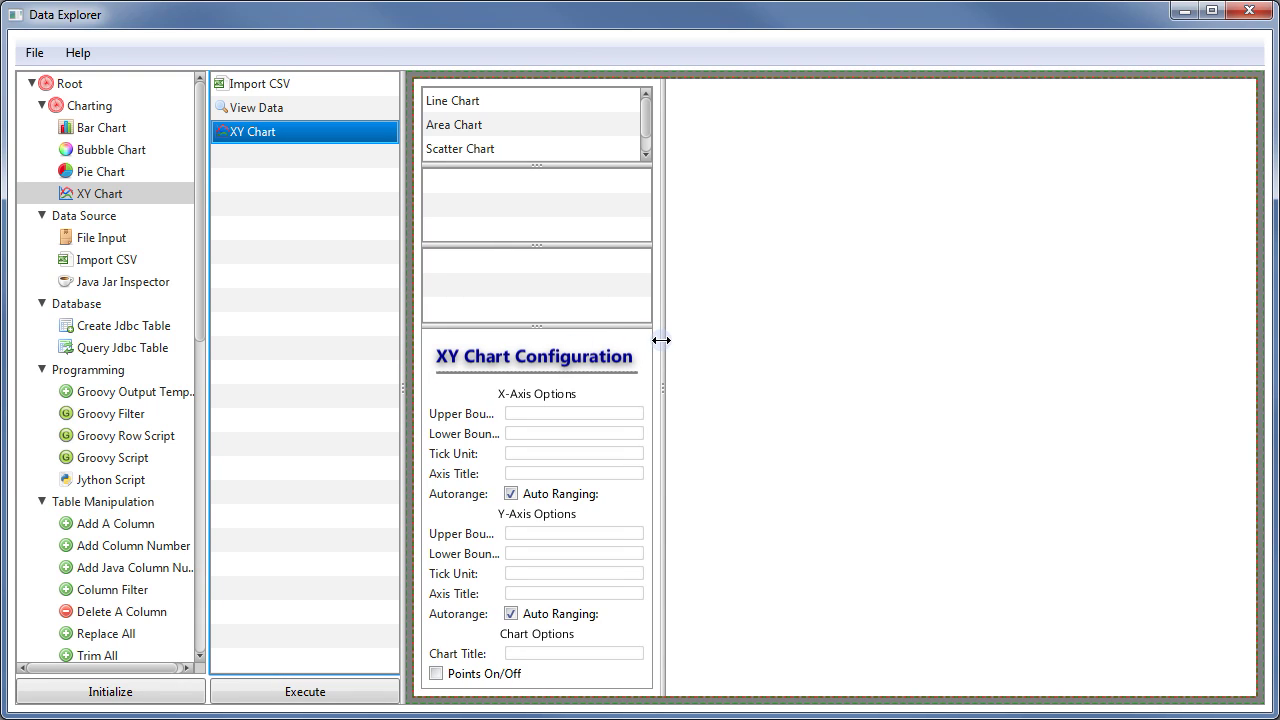
{"action": "left_click_drag", "start_coordinate": [661, 347], "coordinate": [649, 351]}
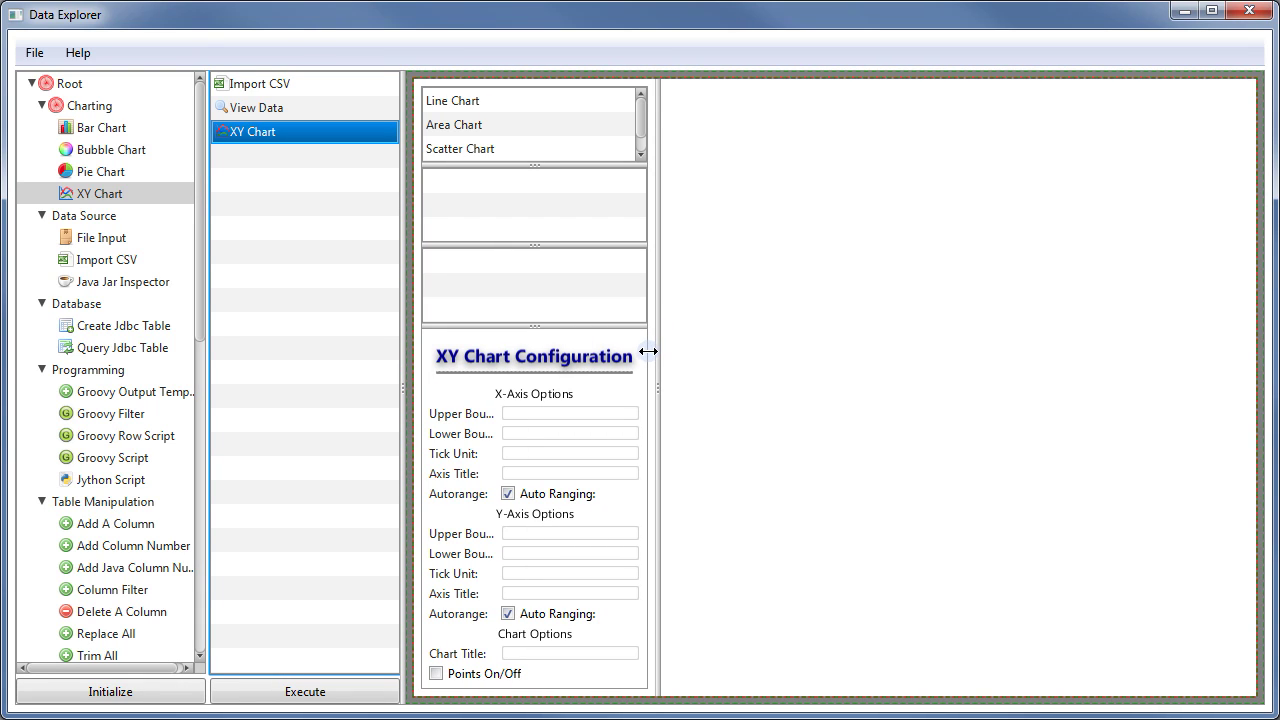
- Set the XY chart's type to Line Chart and execute the workflow to load the data columns
{"action": "left_click", "coordinate": [452, 104]}
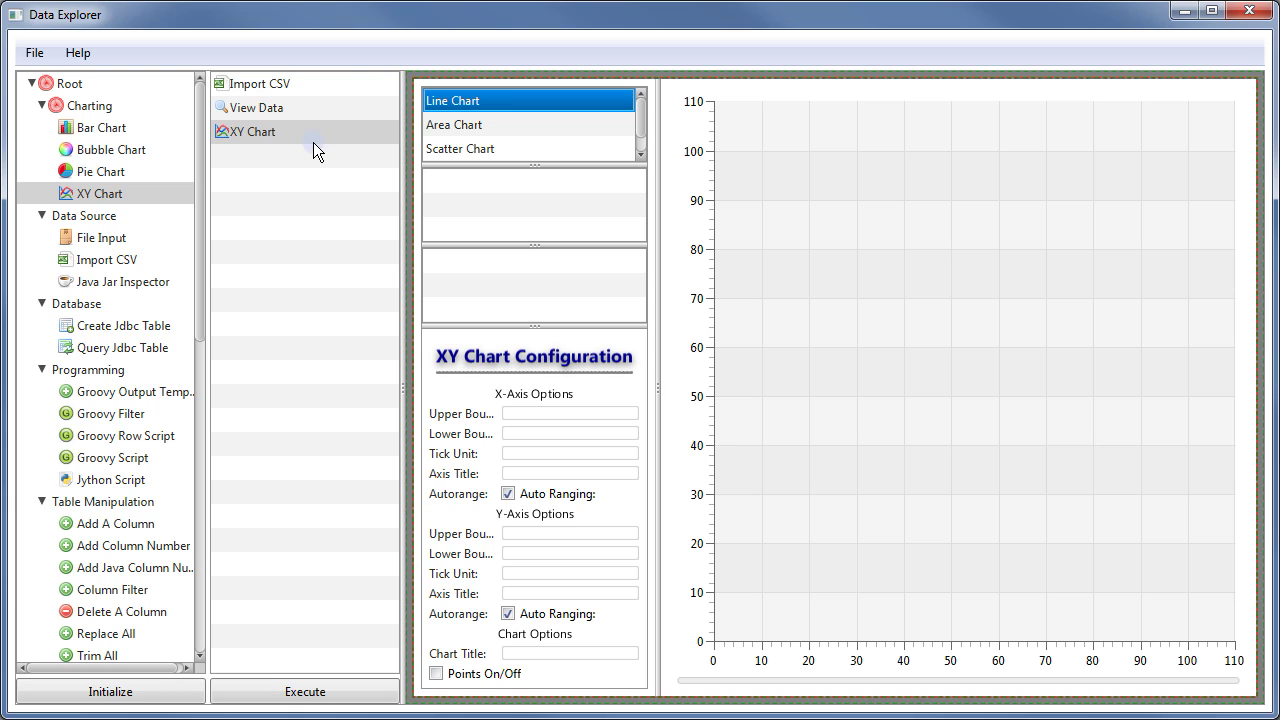
{"action": "left_click", "coordinate": [340, 694]}
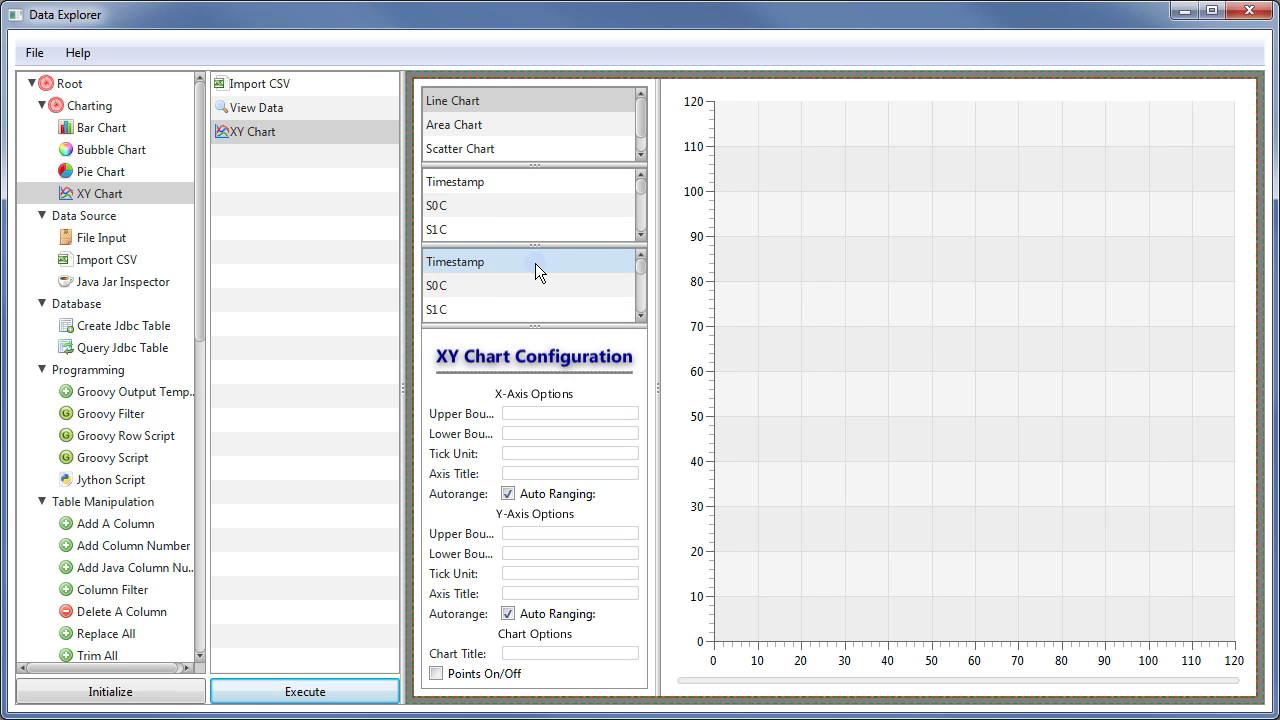
- Plot the series S0C through PU against Timestamp on the line chart and review the selected series
{"action": "left_click", "coordinate": [525, 184]}
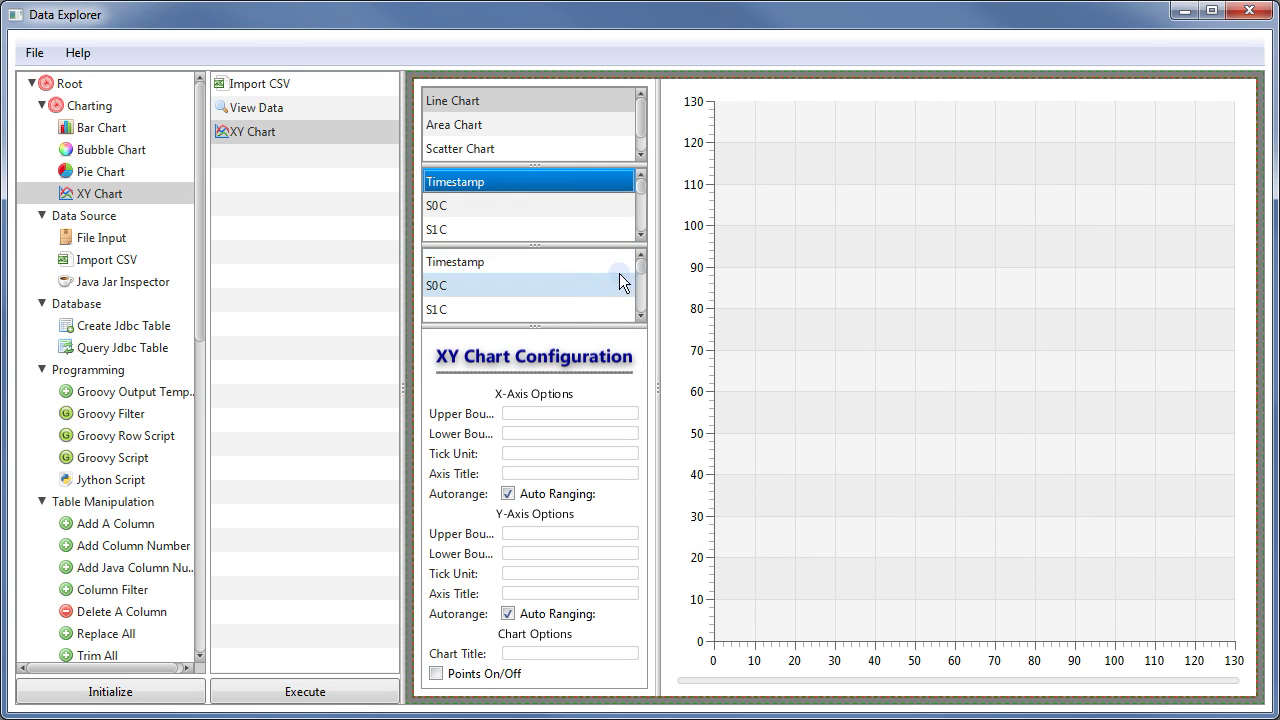
{"action": "left_click", "coordinate": [568, 286]}
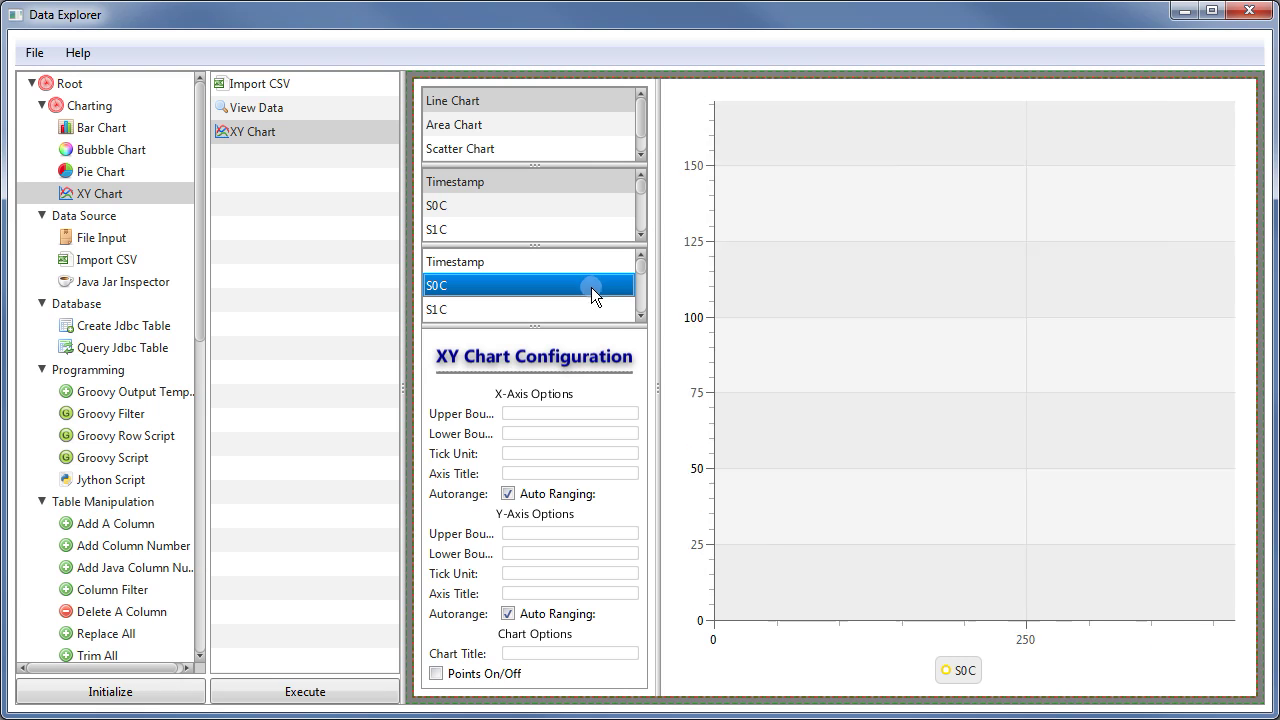
{"action": "scroll", "coordinate": [640, 307], "scroll_direction": "down", "scroll_amount": 6}
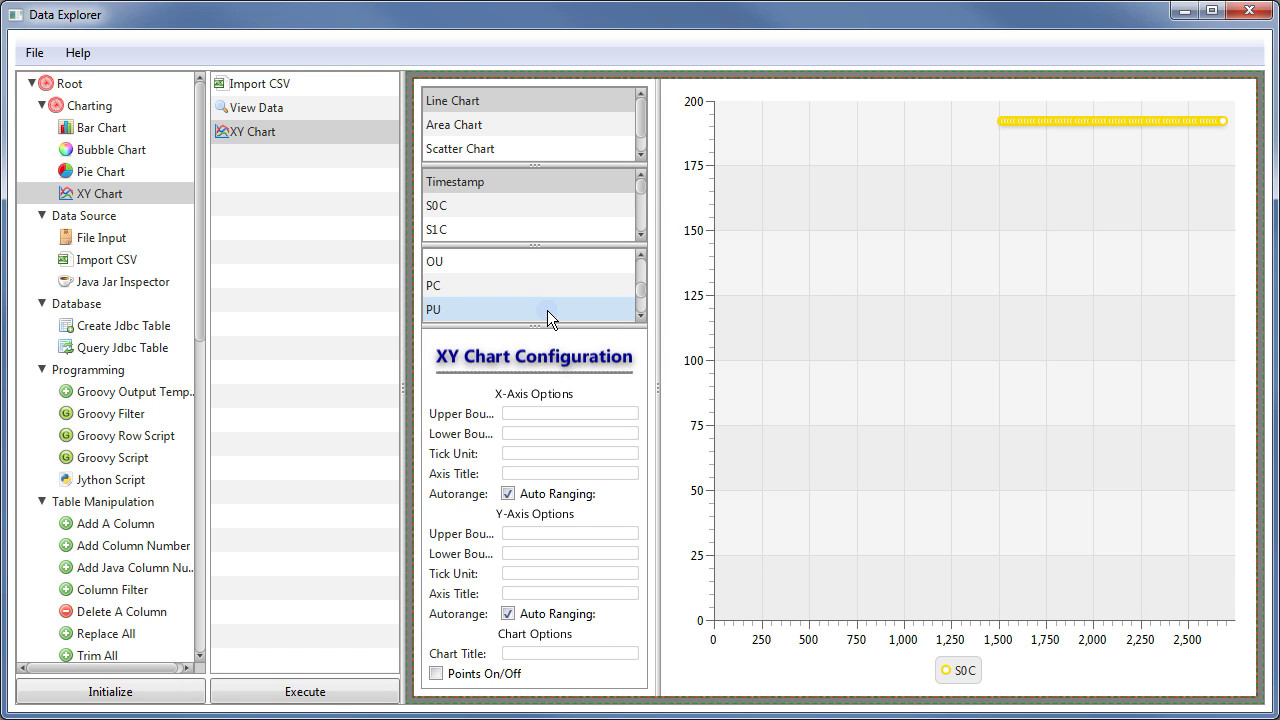
{"action": "left_click", "coordinate": [547, 310], "text": "shift"}
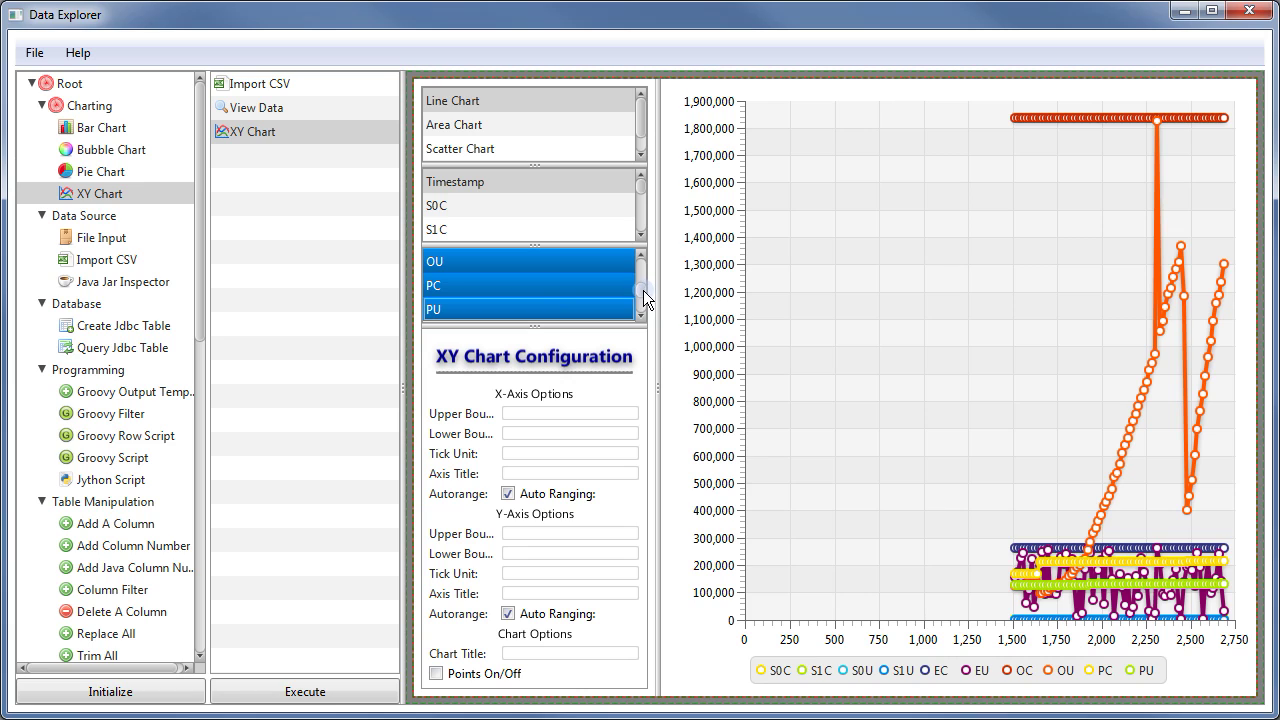
{"action": "left_click_drag", "start_coordinate": [643, 290], "coordinate": [648, 261]}
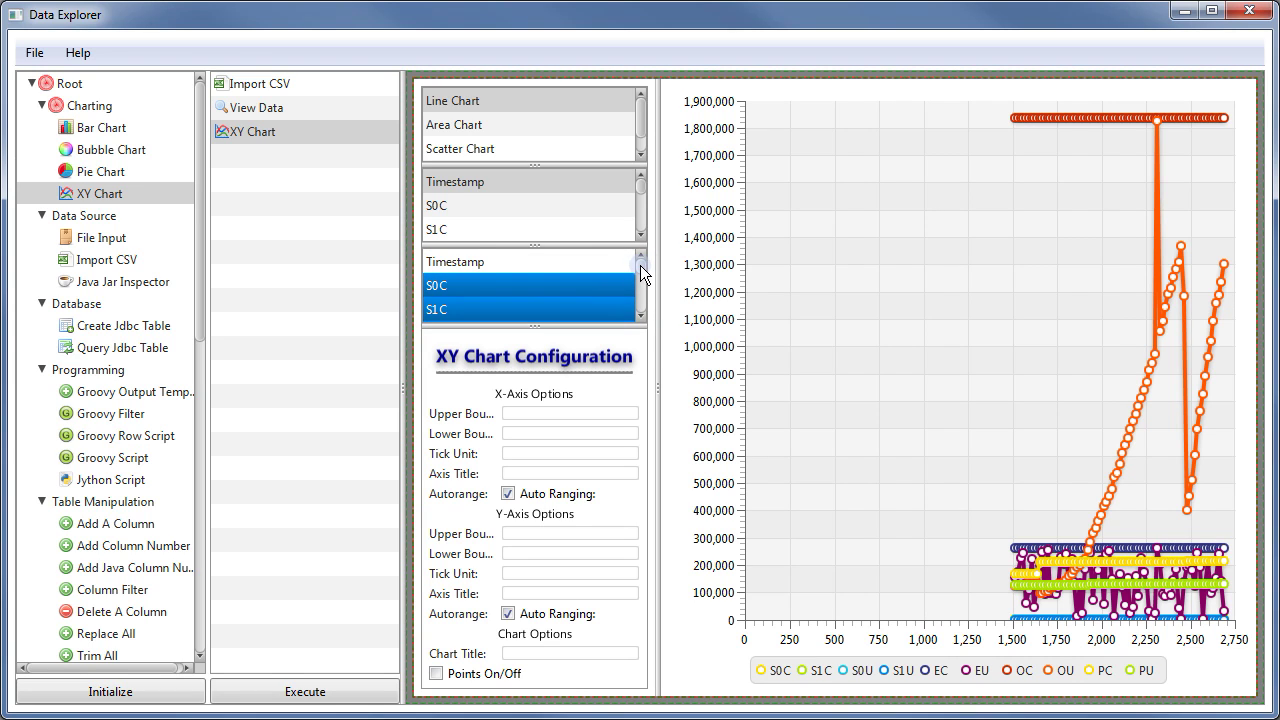
{"action": "left_click_drag", "start_coordinate": [641, 272], "coordinate": [641, 292]}
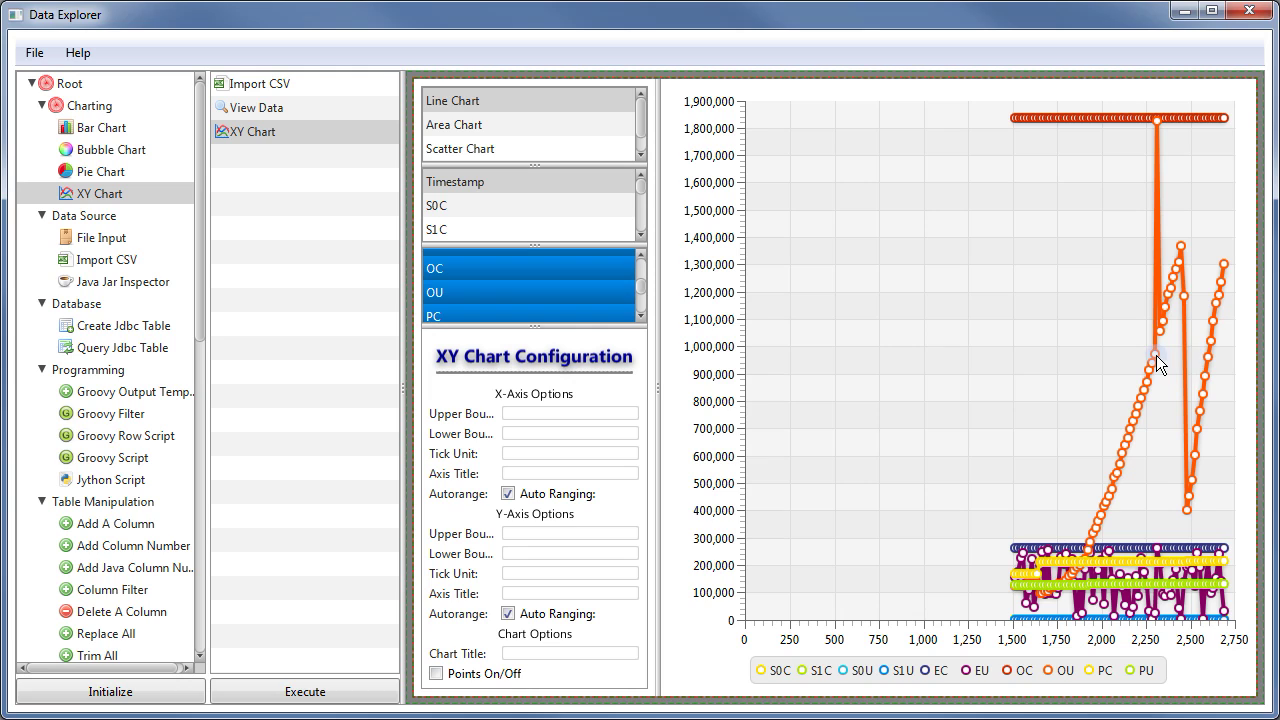
{"action": "mouse_move", "coordinate": [1156, 362]}
{"action": "mouse_move", "coordinate": [1013, 118]}
- Set the X-axis lower bound to 1500, turn off its auto ranging and title the axis "Time in Seconds"
{"action": "left_click", "coordinate": [541, 437]}
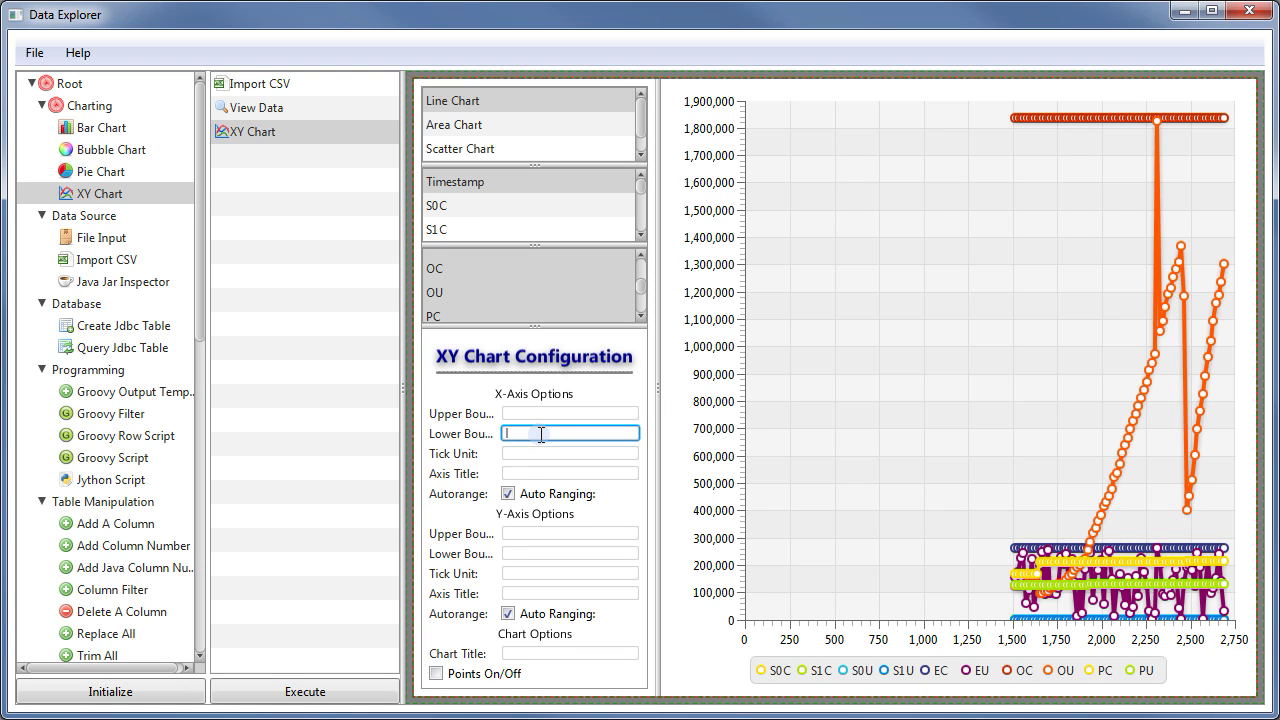
{"action": "type", "text": "1500"}
{"action": "left_click", "coordinate": [508, 494]}
{"action": "left_click", "coordinate": [524, 475]}
{"action": "type", "text": "Time in"}
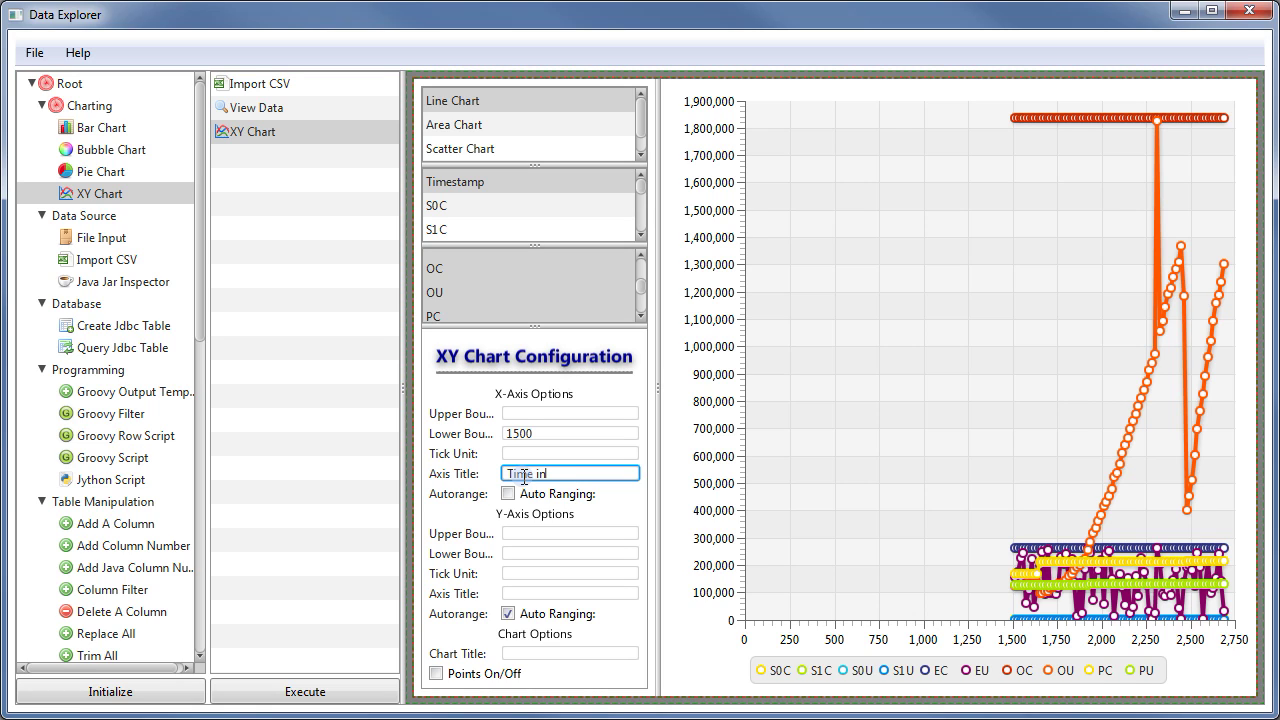
{"action": "type", "text": " Seconds"}
{"action": "key", "text": "Return"}
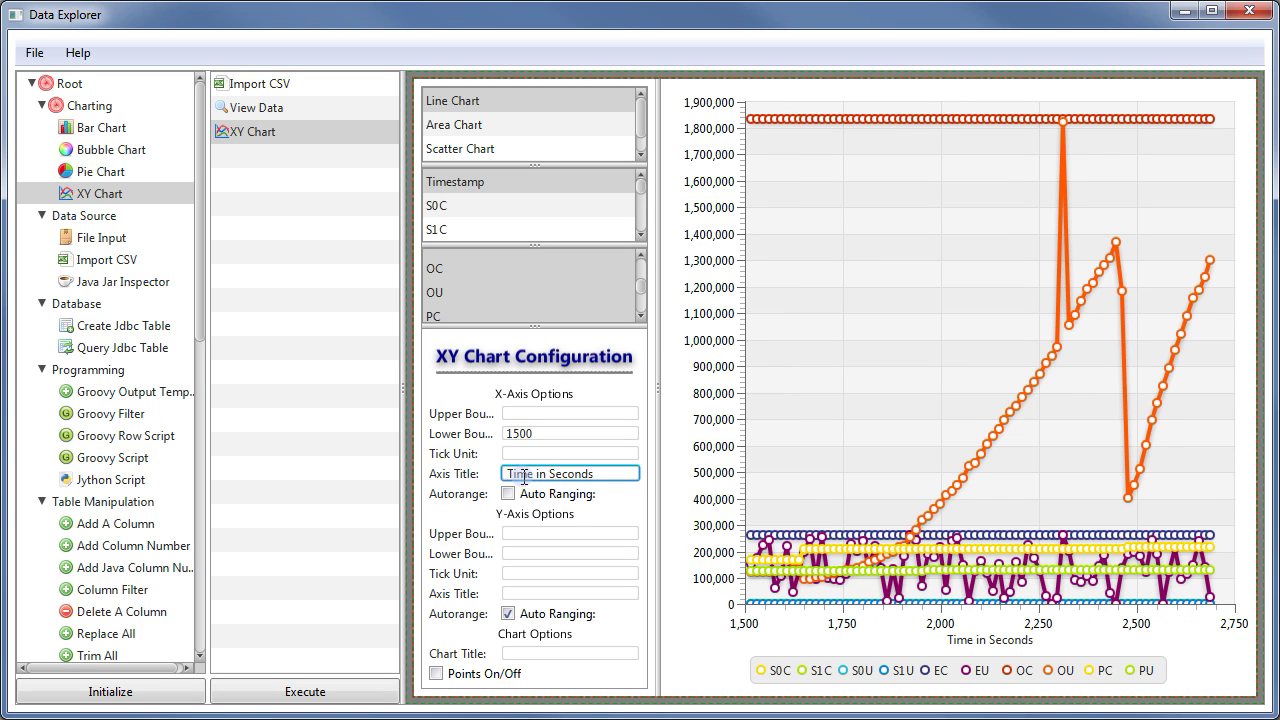
{"action": "left_click", "coordinate": [806, 357]}
- Title the Y-axis "Memory in KB" and the chart "GC Behavior"
{"action": "left_click", "coordinate": [521, 592]}
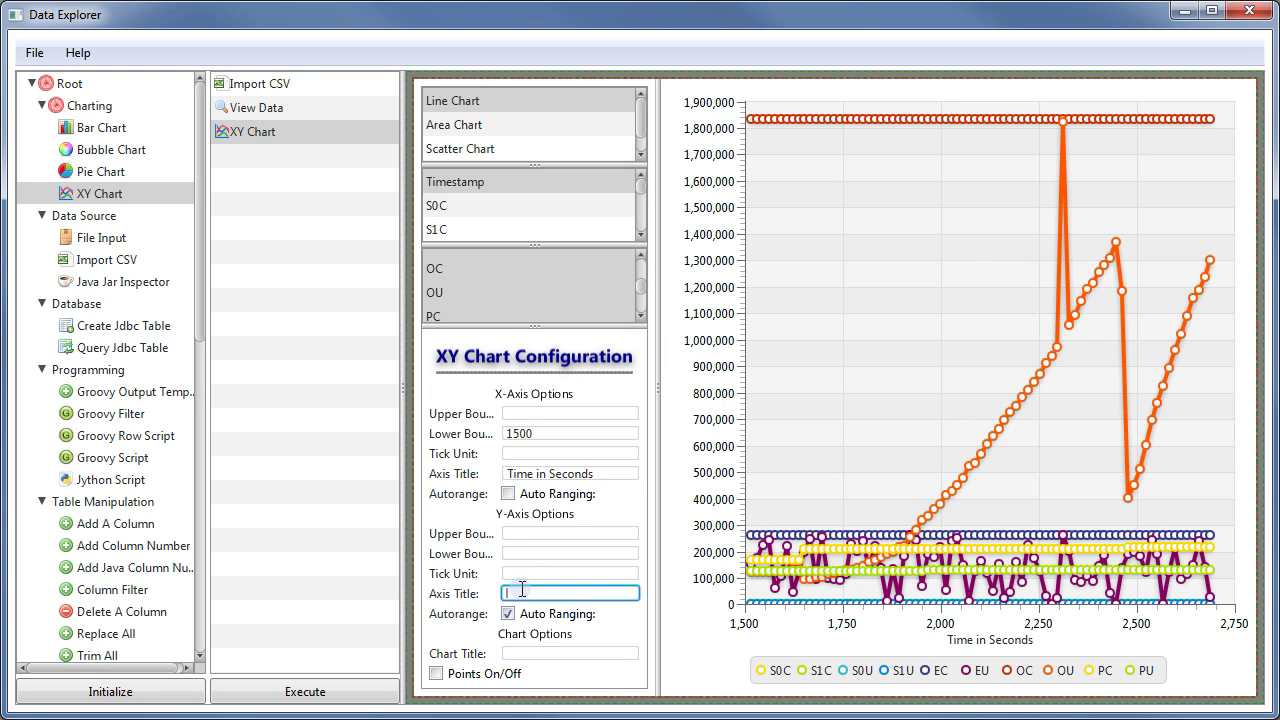
{"action": "type", "text": "Memory in KB"}
{"action": "left_click", "coordinate": [521, 654]}
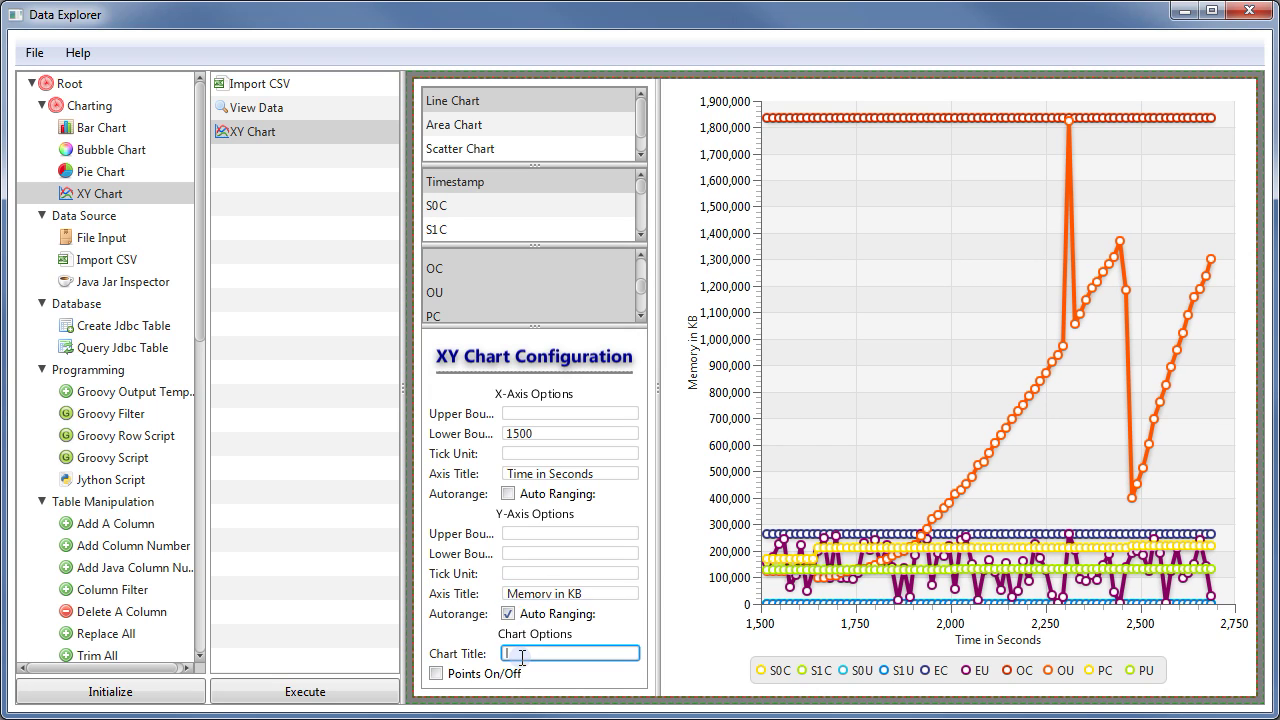
{"action": "type", "text": "GC Behavior"}
{"action": "key", "text": "Return"}
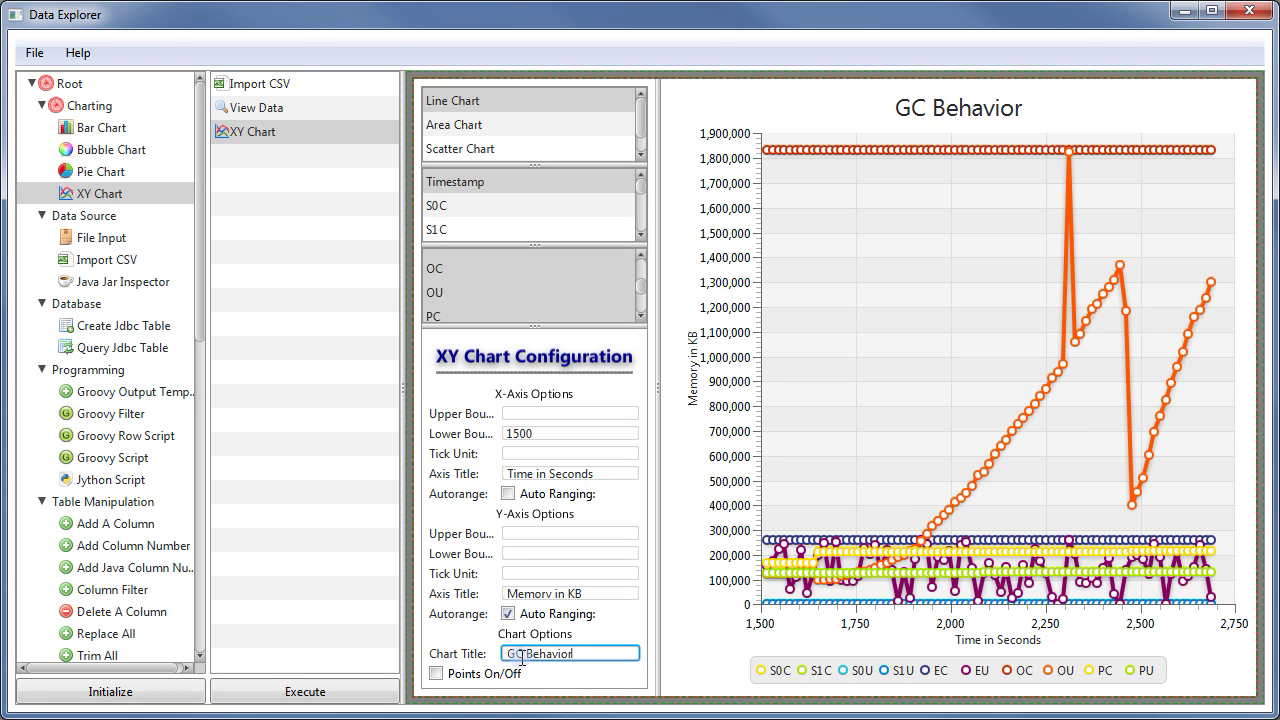
- Hide the data point markers on the chart lines and narrow the task and workflow panes to enlarge the chart area
{"action": "left_click", "coordinate": [436, 674]}
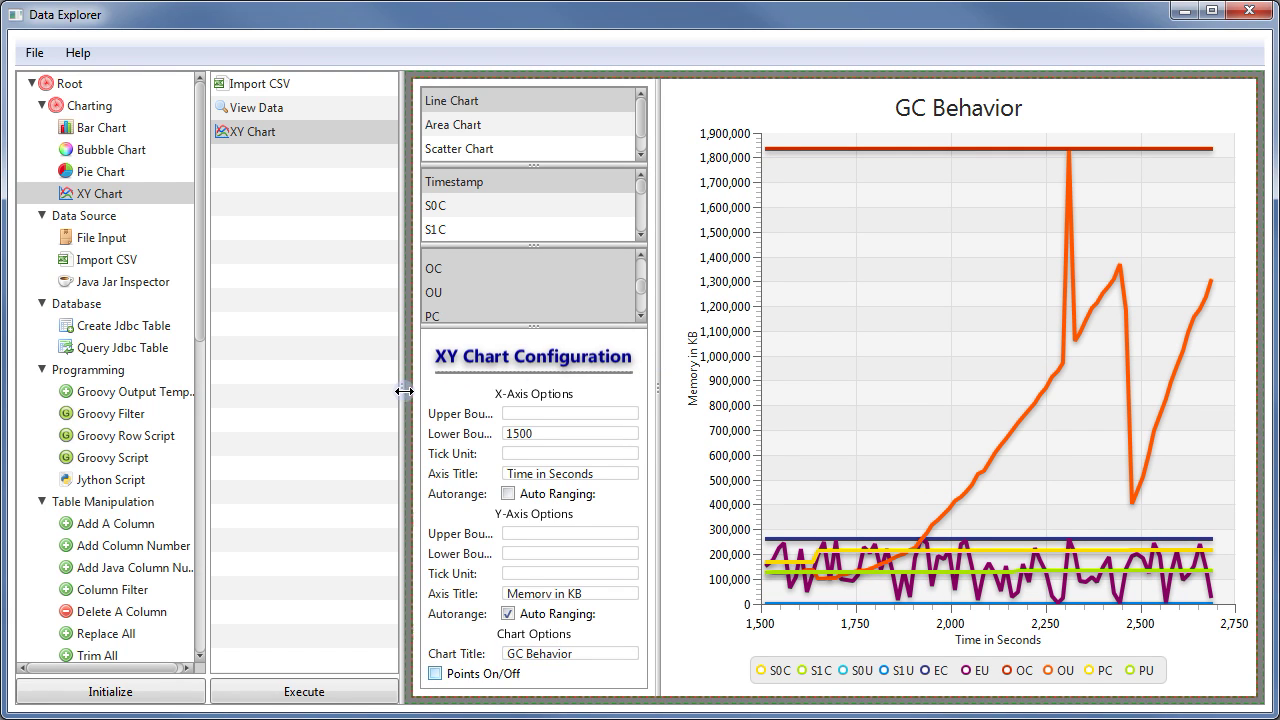
{"action": "left_click_drag", "start_coordinate": [403, 390], "coordinate": [164, 376]}
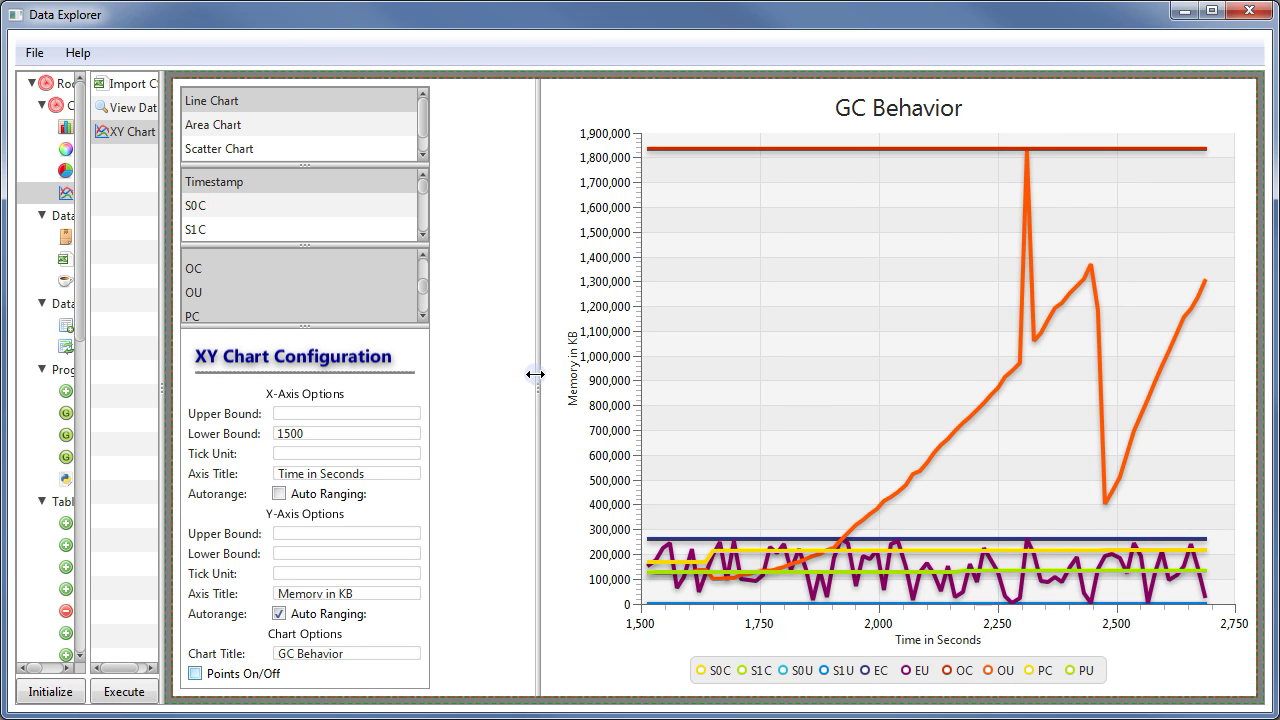
- Narrow the XY chart configuration pane and restore the task and workflow panes to a width where their names are readable
{"action": "left_click_drag", "start_coordinate": [535, 374], "coordinate": [255, 392]}
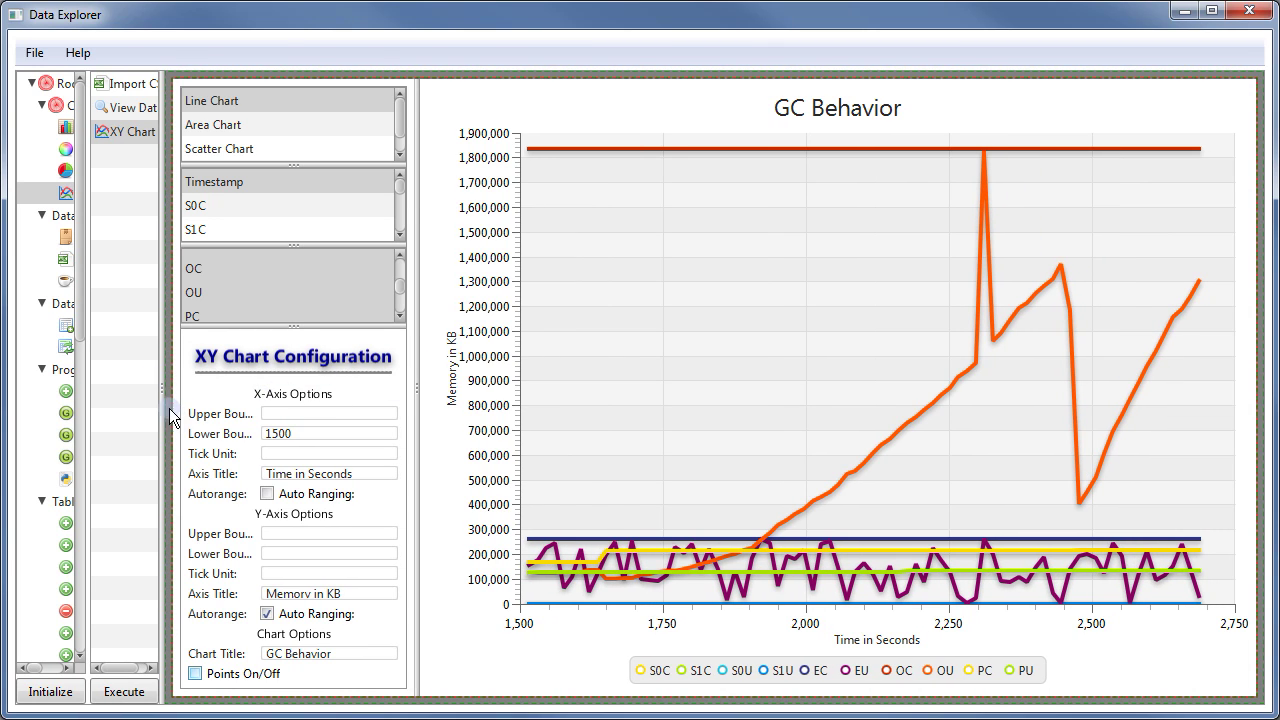
{"action": "left_click_drag", "start_coordinate": [170, 416], "coordinate": [100, 413]}
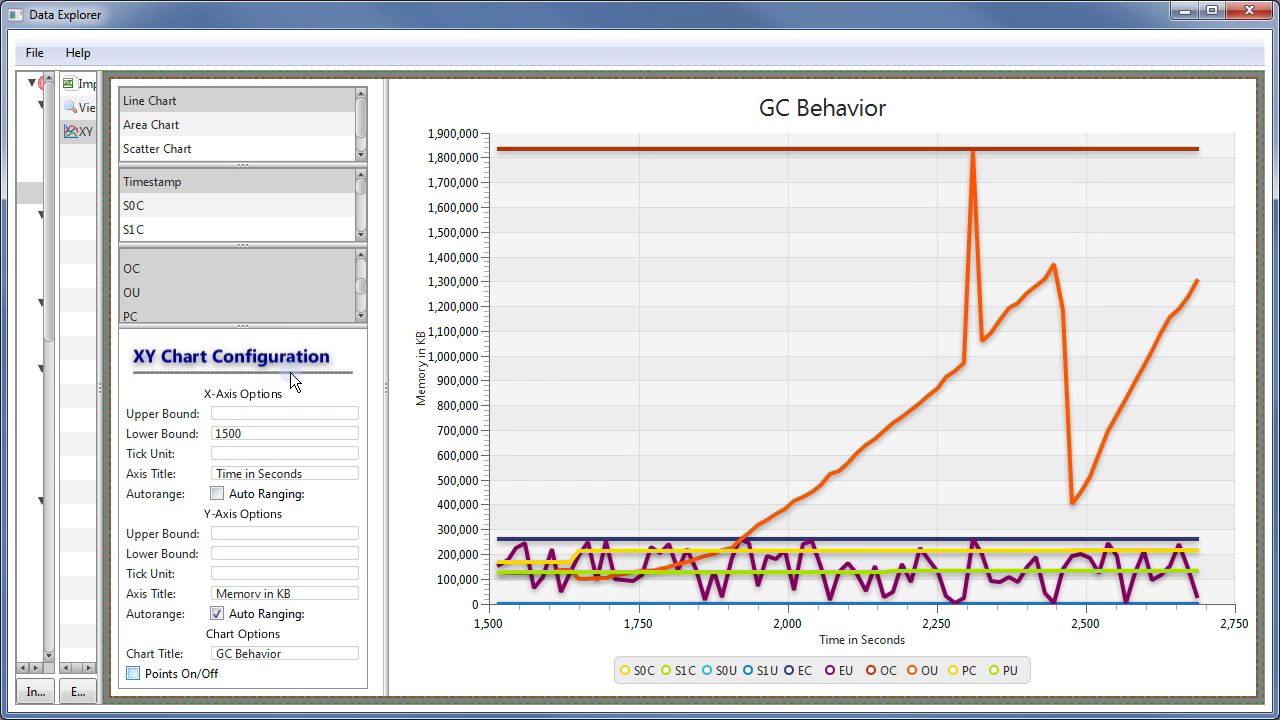
{"action": "left_click_drag", "start_coordinate": [98, 383], "coordinate": [308, 388]}
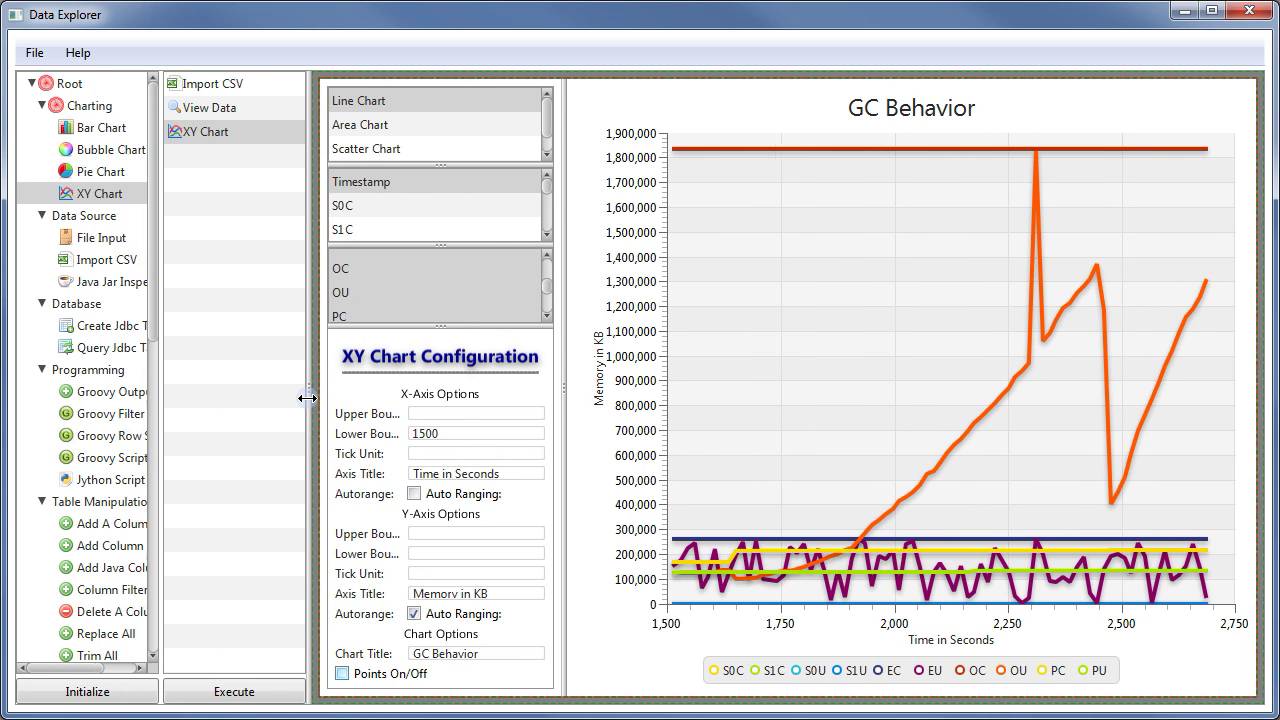
- Save the project as gcdexdemo in the Dex project folder, with the file type DEX_PROJECT
{"action": "left_click", "coordinate": [30, 58]}
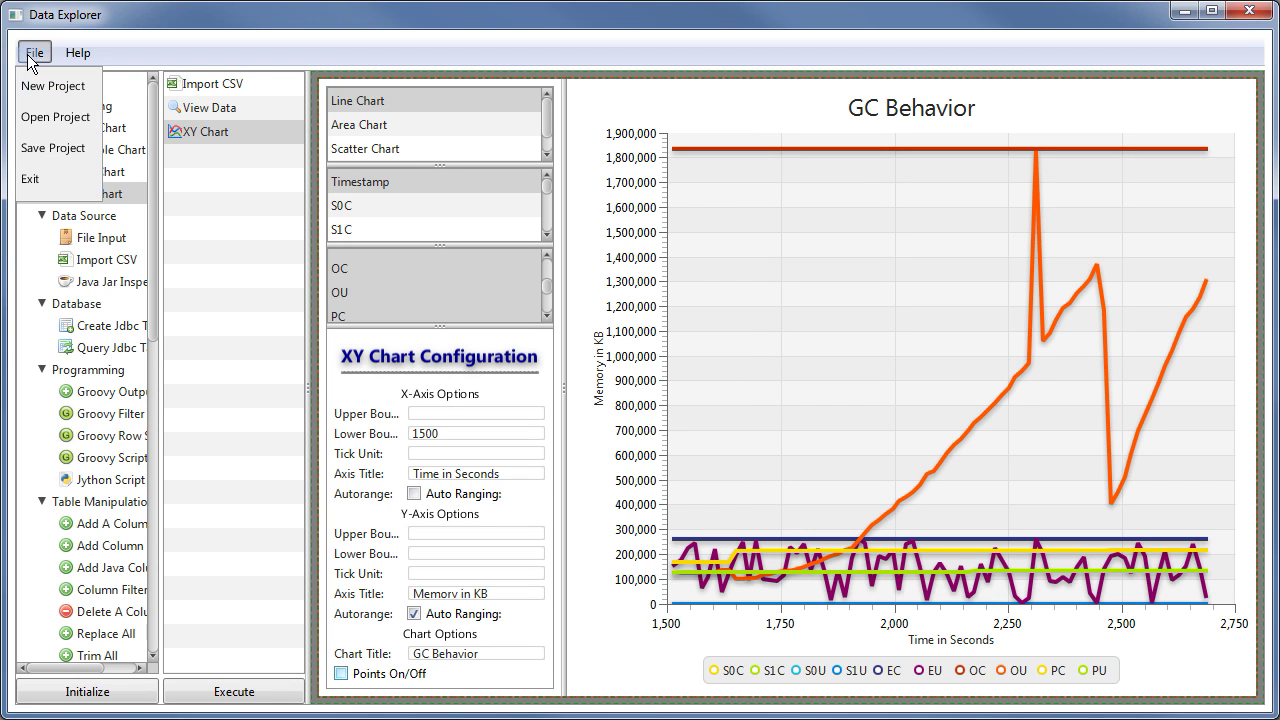
{"action": "left_click", "coordinate": [58, 151]}
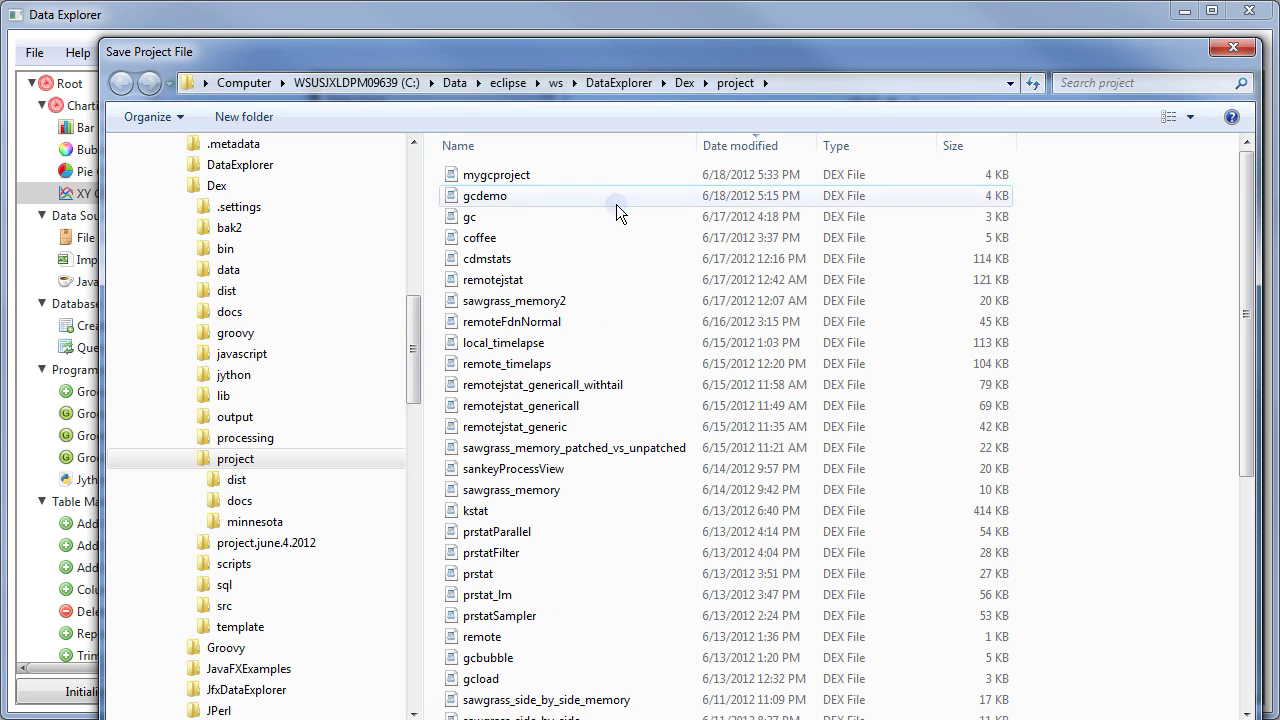
{"action": "left_click_drag", "start_coordinate": [622, 59], "coordinate": [624, 0]}
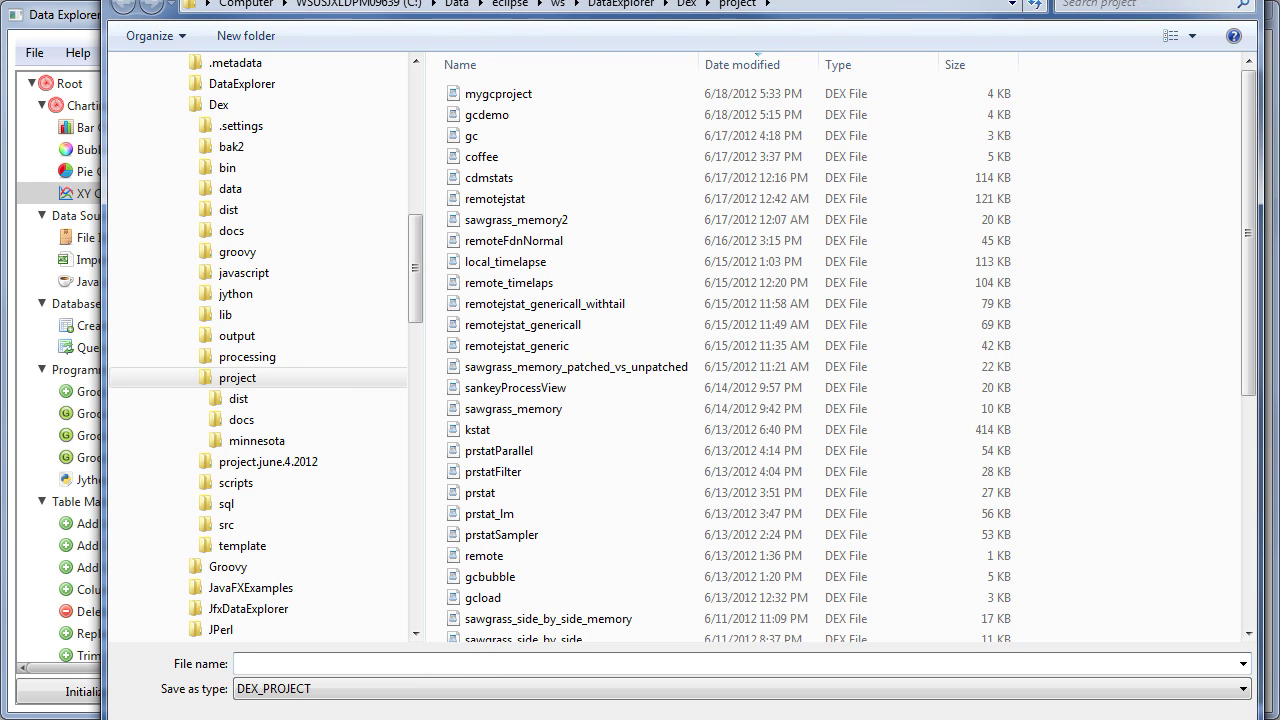
{"action": "left_click_drag", "start_coordinate": [238, 0], "coordinate": [245, 113]}
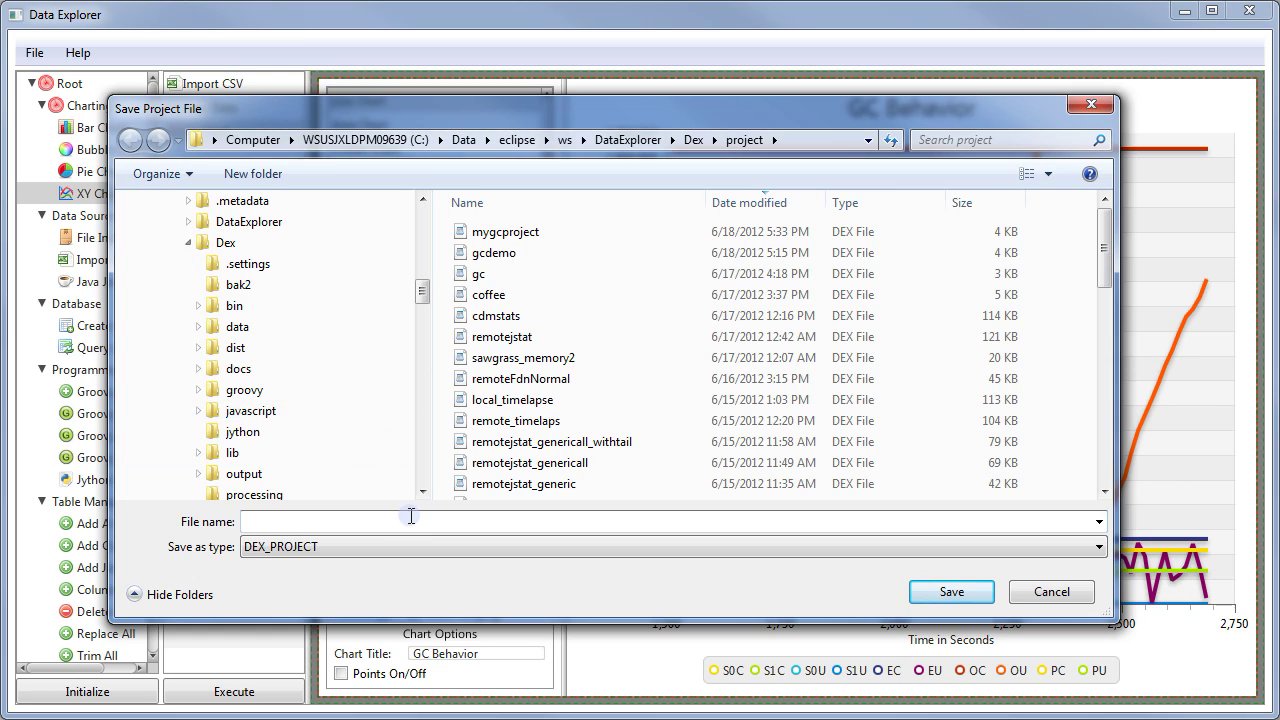
{"action": "type", "text": "gcdexdemo.dex"}
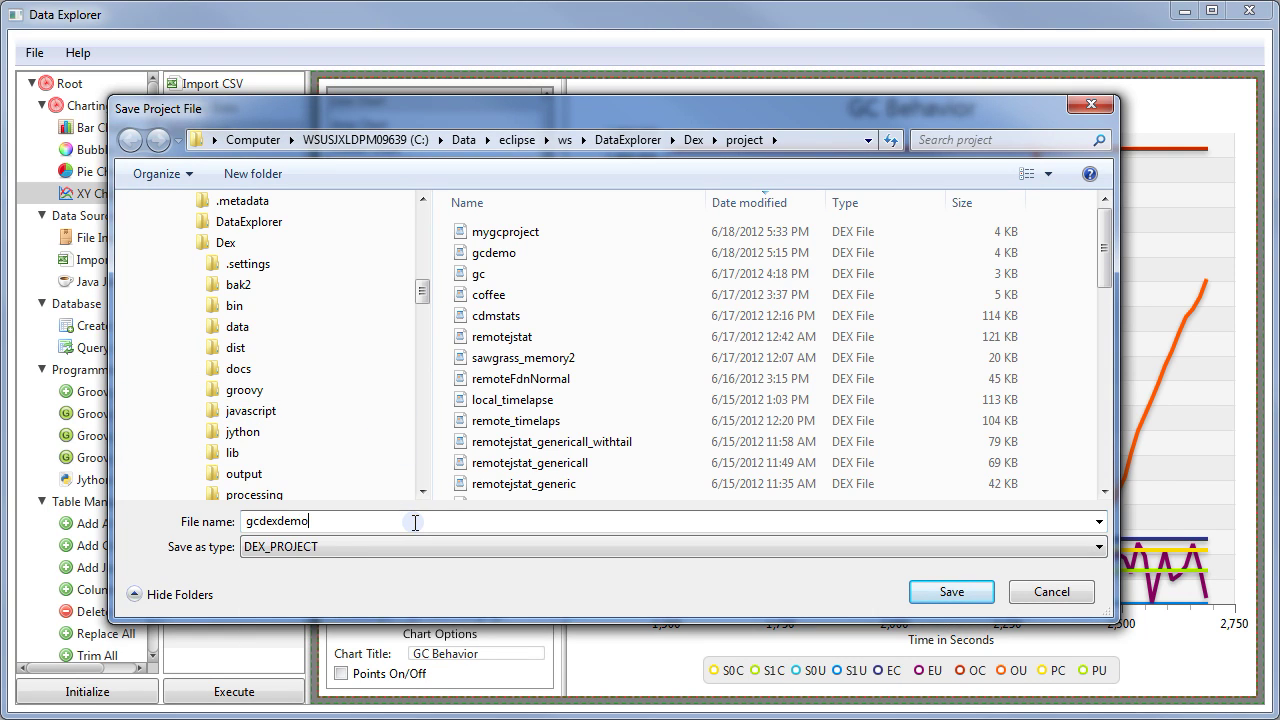
{"action": "key", "text": "BackSpace"}
{"action": "key", "text": "BackSpace"}
{"action": "key", "text": "BackSpace"}
{"action": "key", "text": "BackSpace"}
{"action": "key", "text": "Return"}
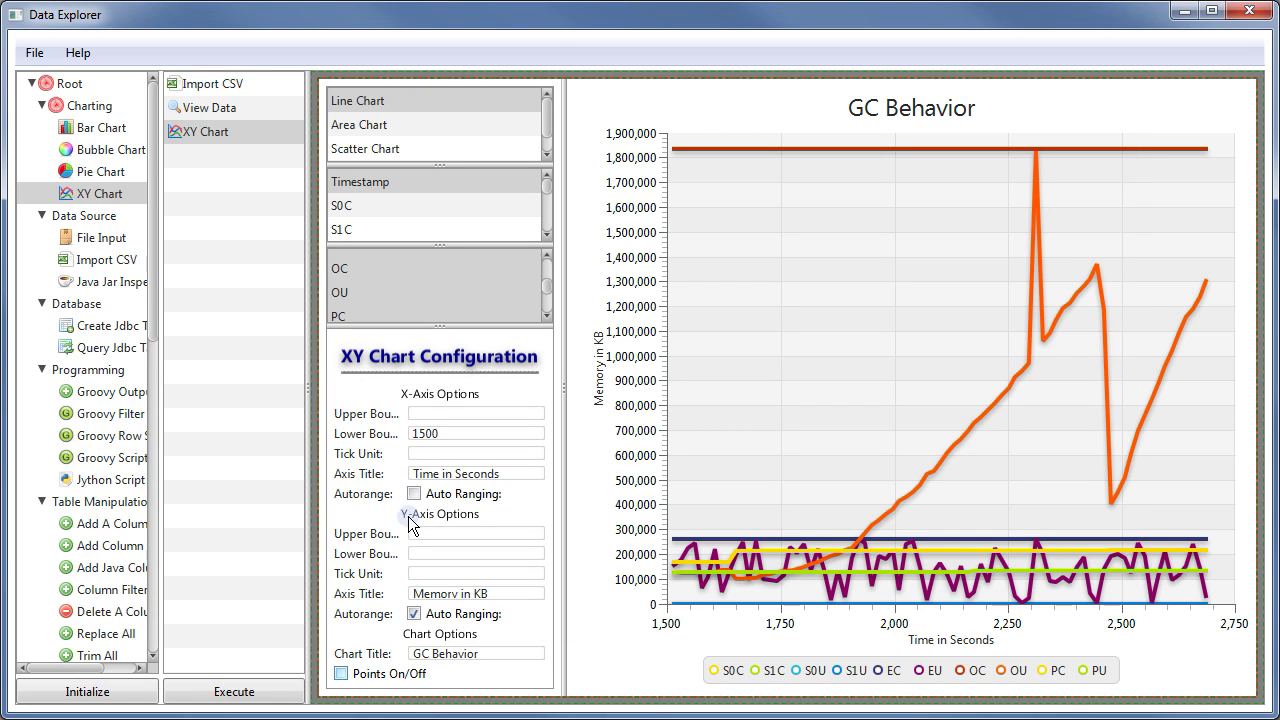
- Clear the workspace with a new project and reopen the saved garbage collection project
{"action": "left_click", "coordinate": [35, 60]}
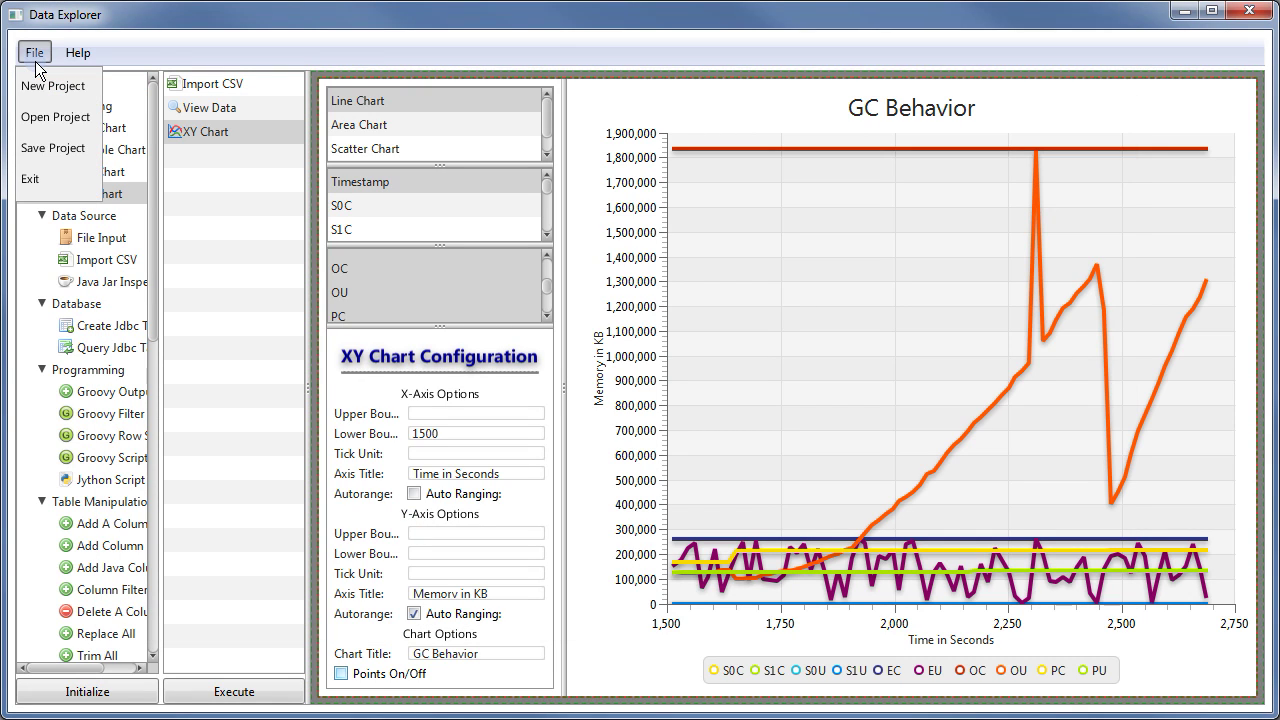
{"action": "left_click", "coordinate": [49, 93]}
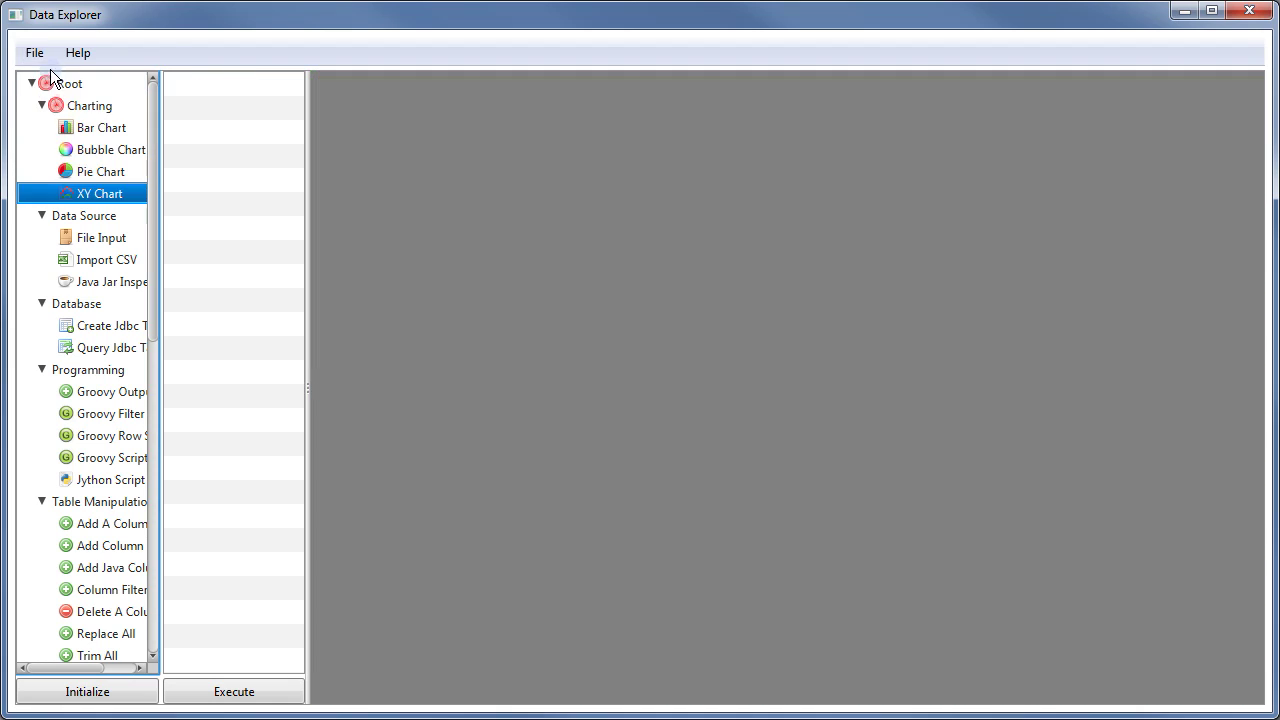
{"action": "left_click", "coordinate": [42, 55]}
{"action": "left_click", "coordinate": [53, 118]}
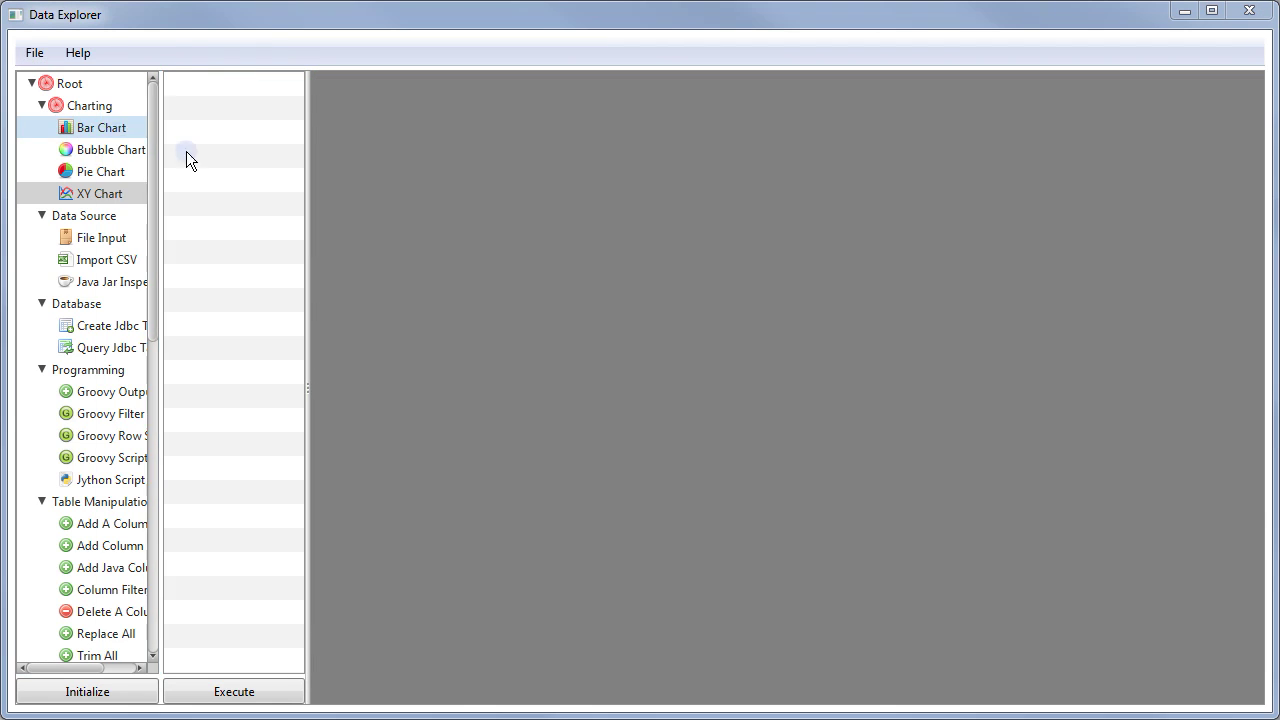
{"action": "left_click", "coordinate": [518, 234]}
{"action": "double_click", "coordinate": [518, 234]}
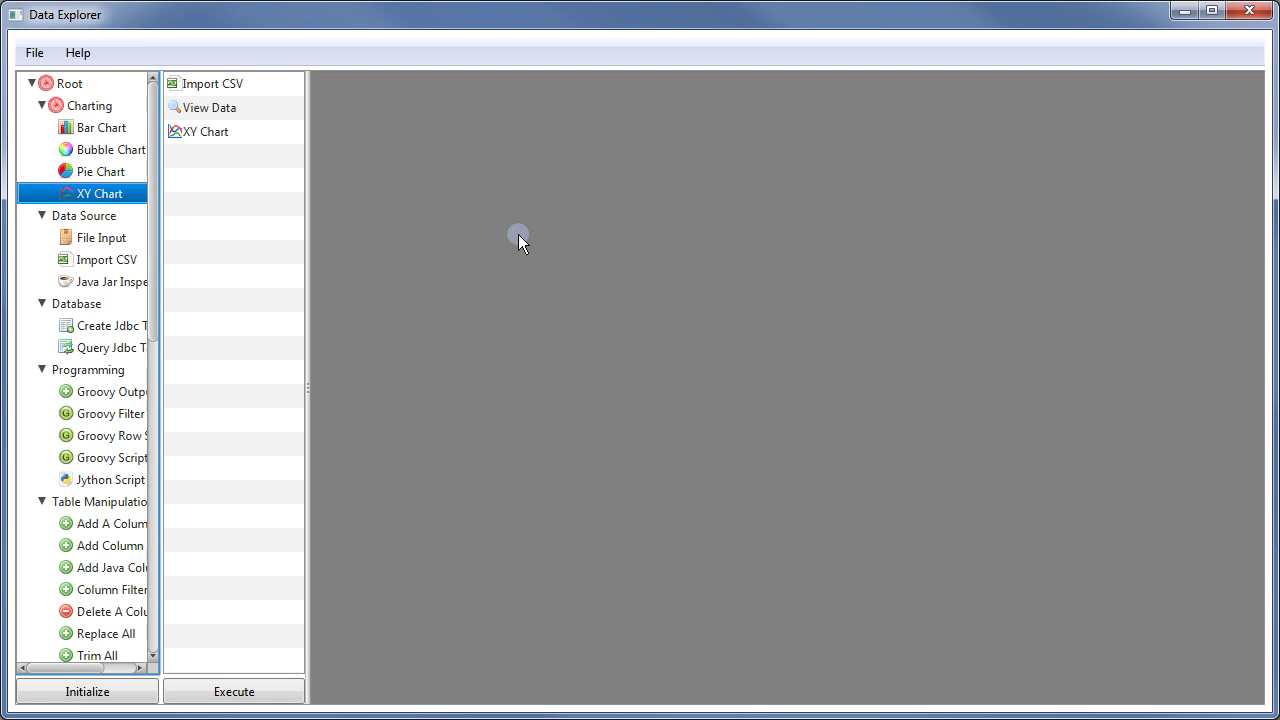
- Review the reopened workflow's Import CSV, View Data and XY Chart tasks and slightly widen the task and workflow panes
{"action": "left_click", "coordinate": [227, 88]}
{"action": "left_click", "coordinate": [231, 108]}
{"action": "left_click", "coordinate": [237, 127]}
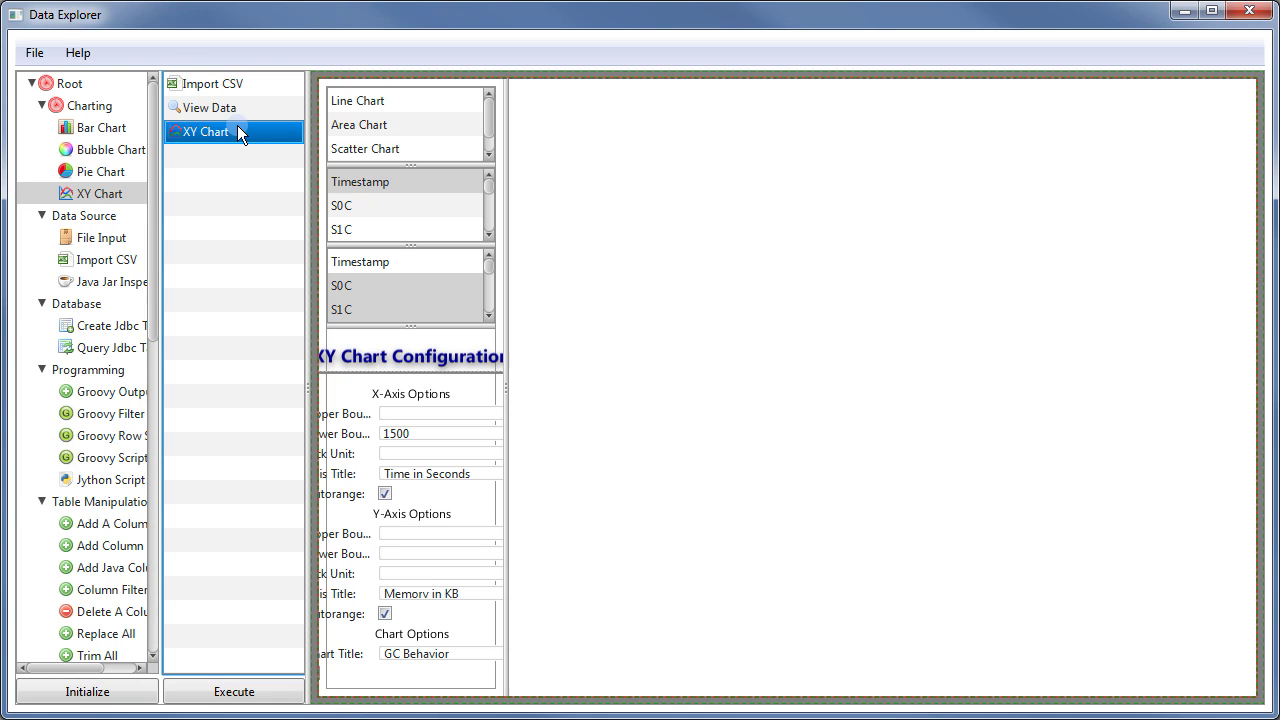
{"action": "left_click", "coordinate": [237, 112]}
{"action": "left_click", "coordinate": [241, 90]}
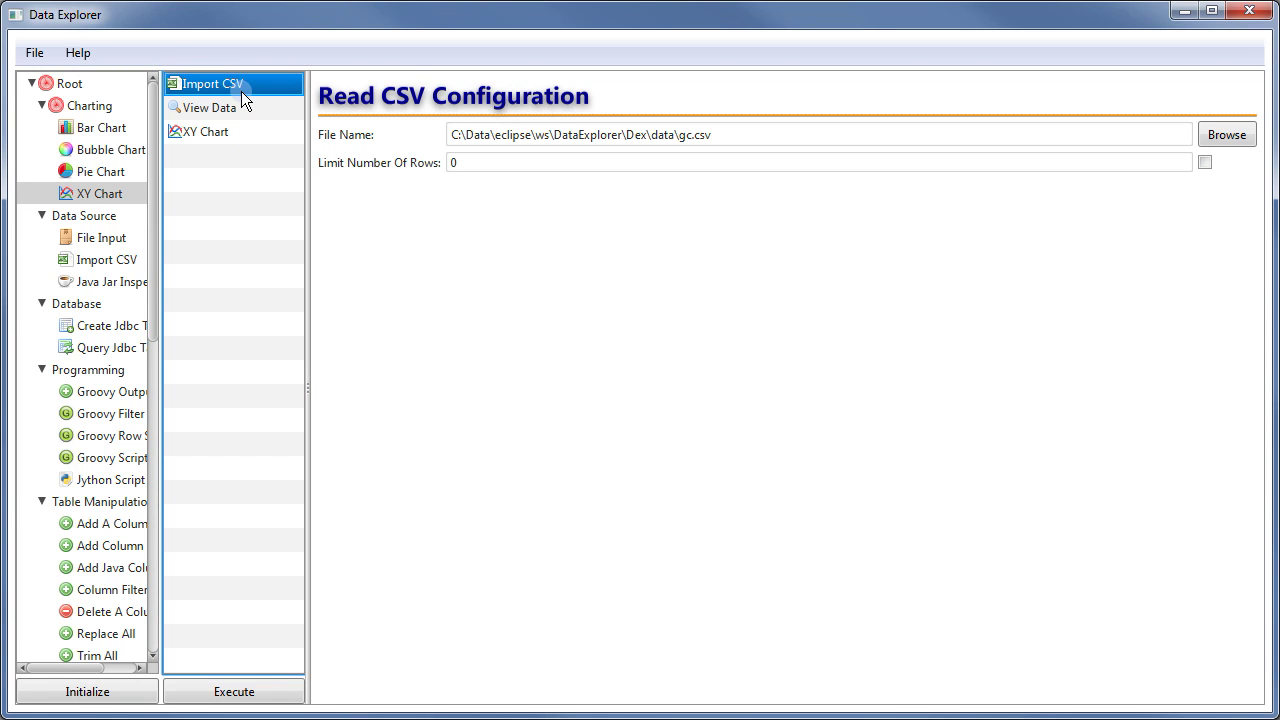
{"action": "left_click_drag", "start_coordinate": [311, 306], "coordinate": [335, 310]}
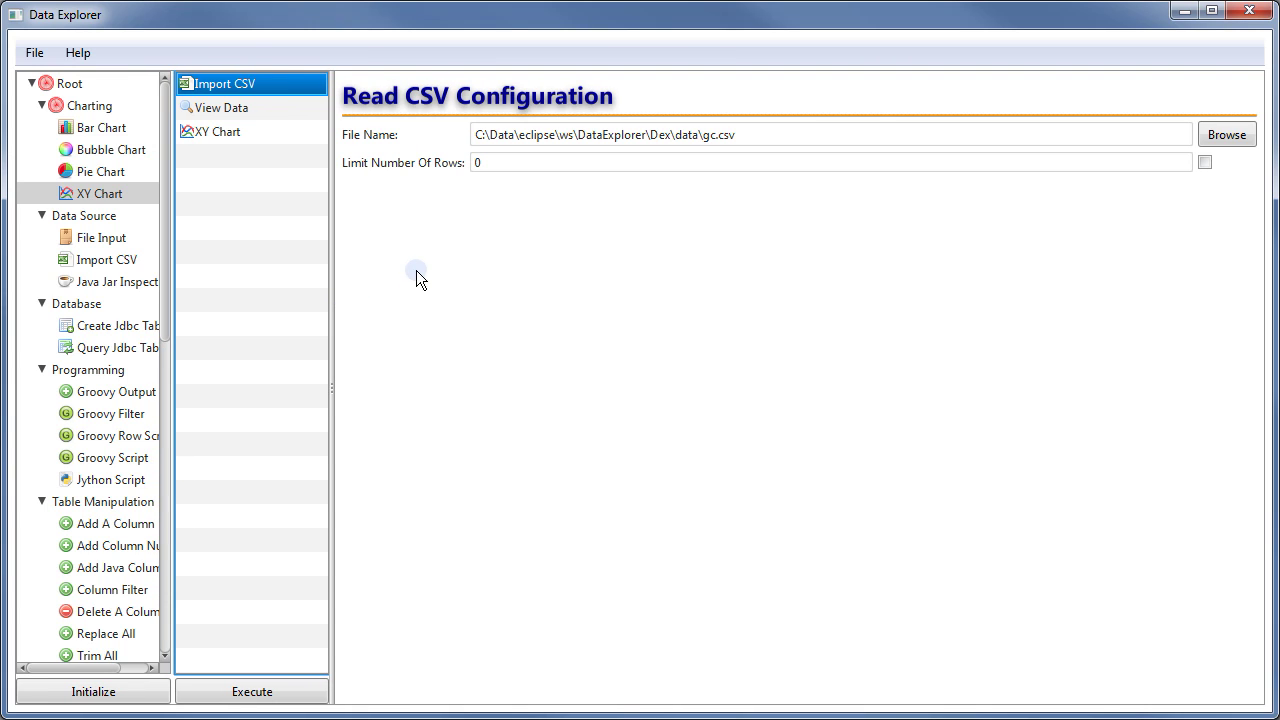